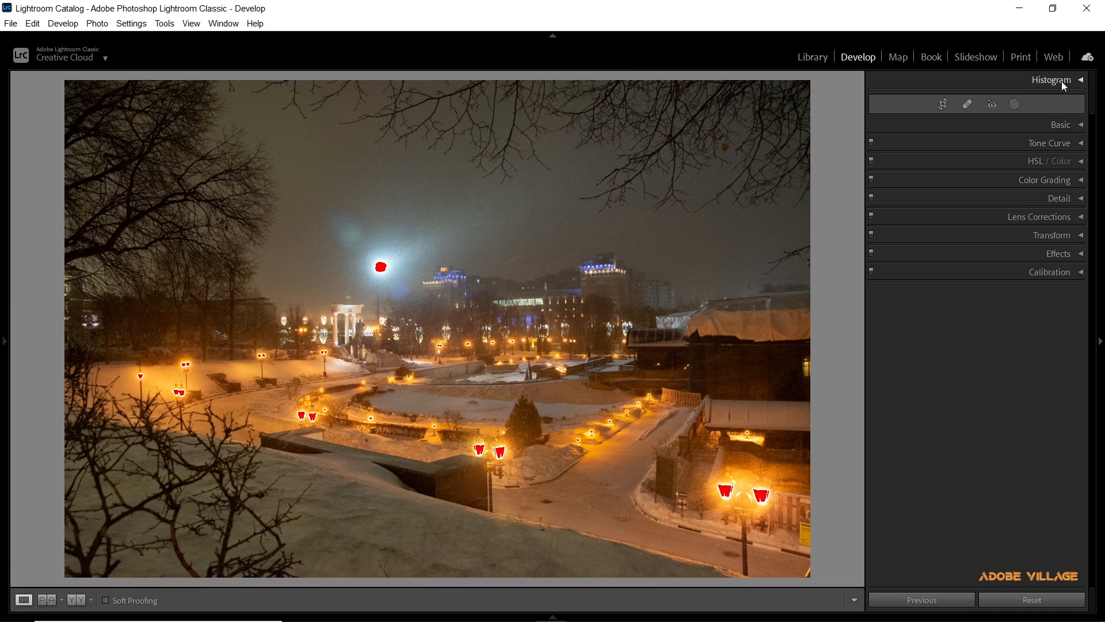
Expand the histogram and lower the Shadows to -100 directly on it
click(1080, 81)
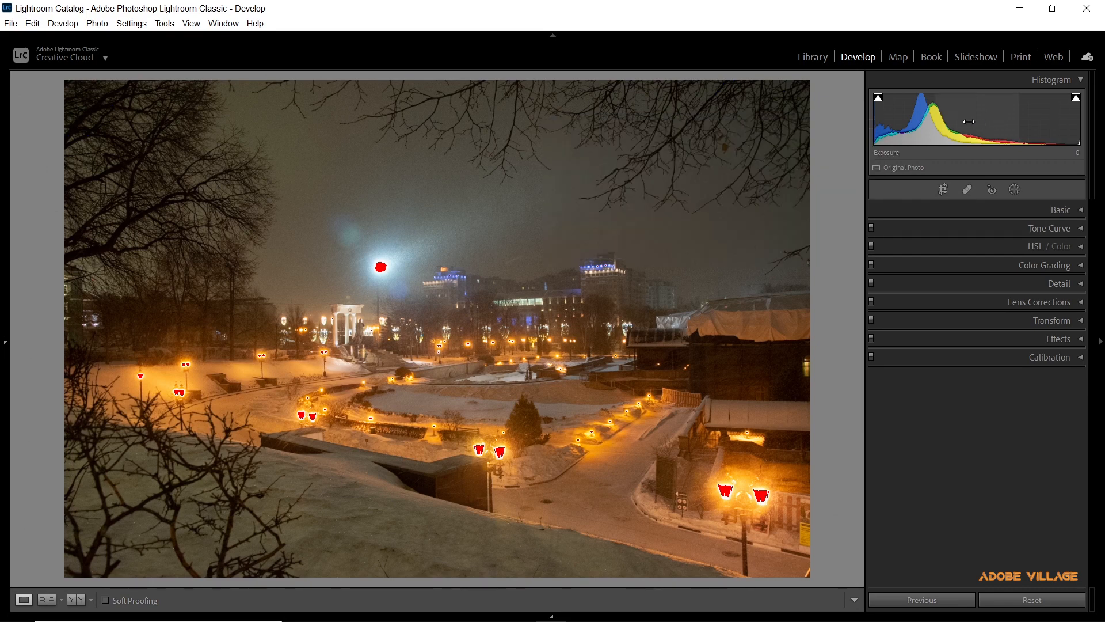
drag(919, 127, 874, 123)
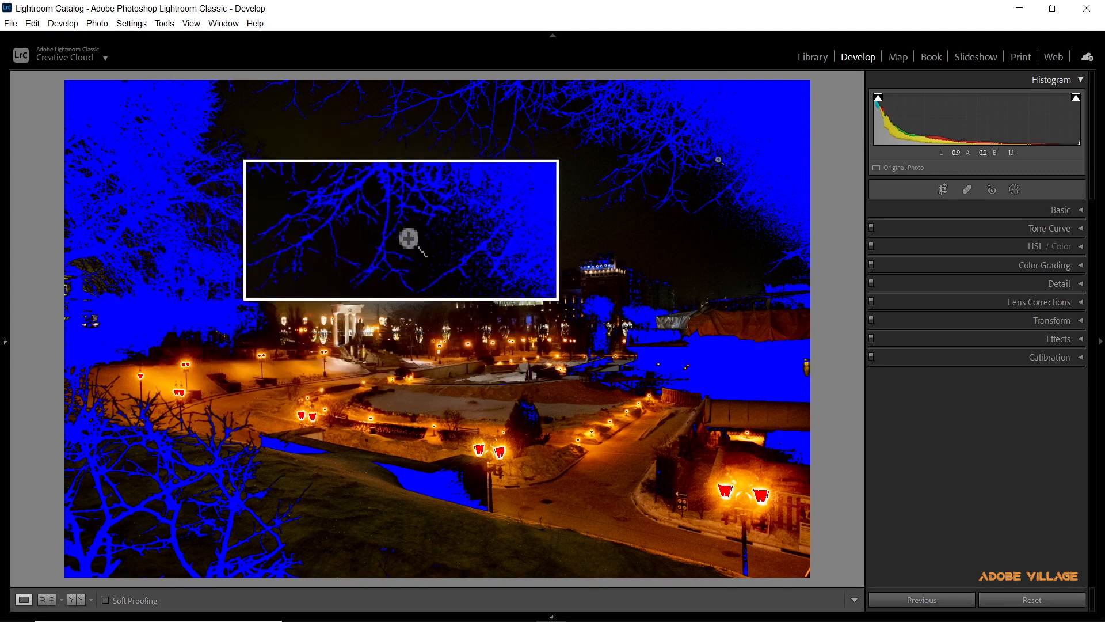
right_click(907, 112)
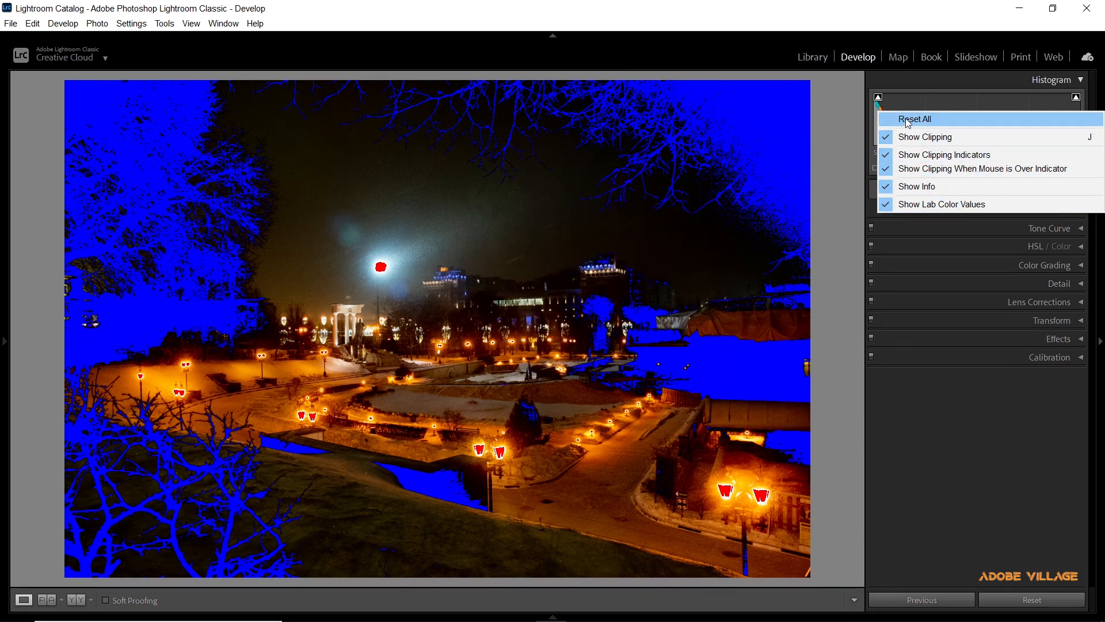
click(916, 94)
Adjust the Blacks to +10 and the Highlights to -48 directly on the histogram
drag(883, 122, 935, 122)
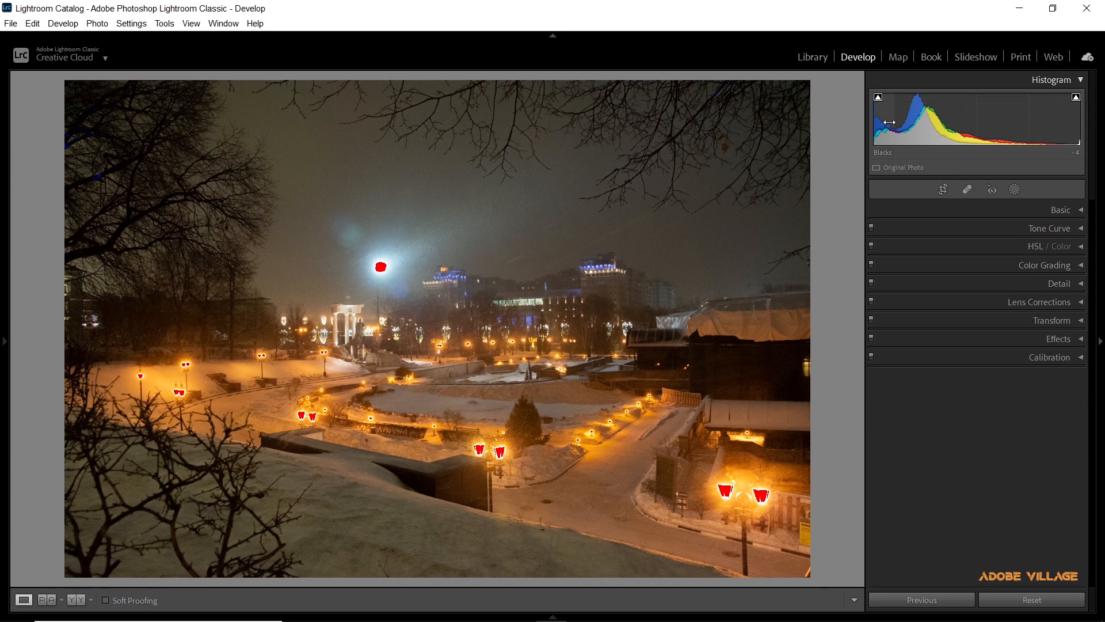
drag(890, 122, 890, 122)
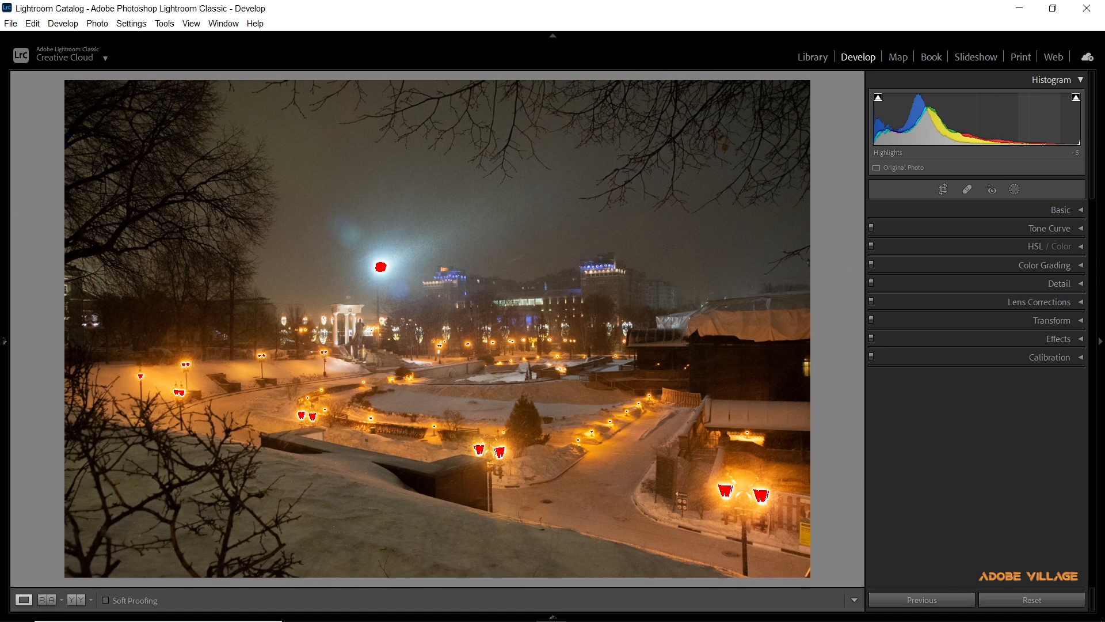
drag(1048, 127, 1040, 127)
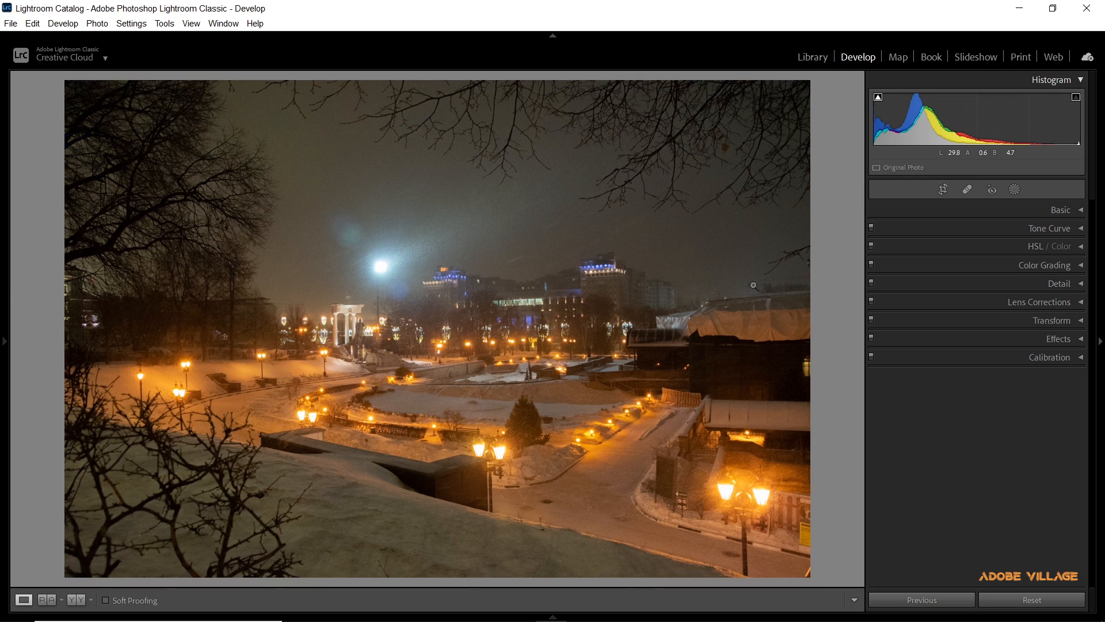
right_click(903, 118)
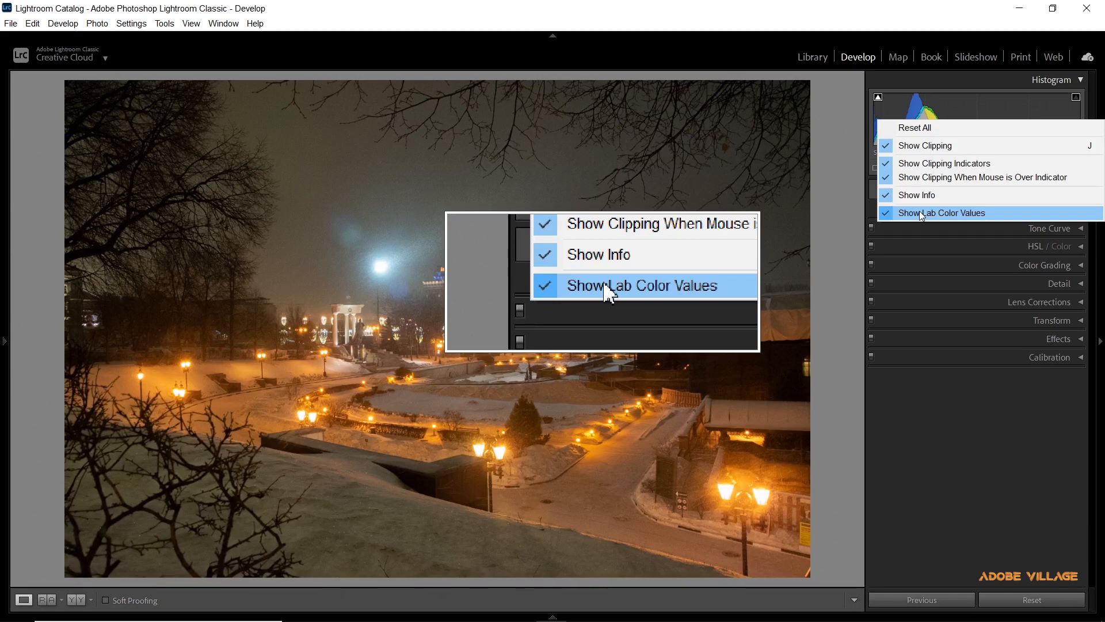
click(925, 112)
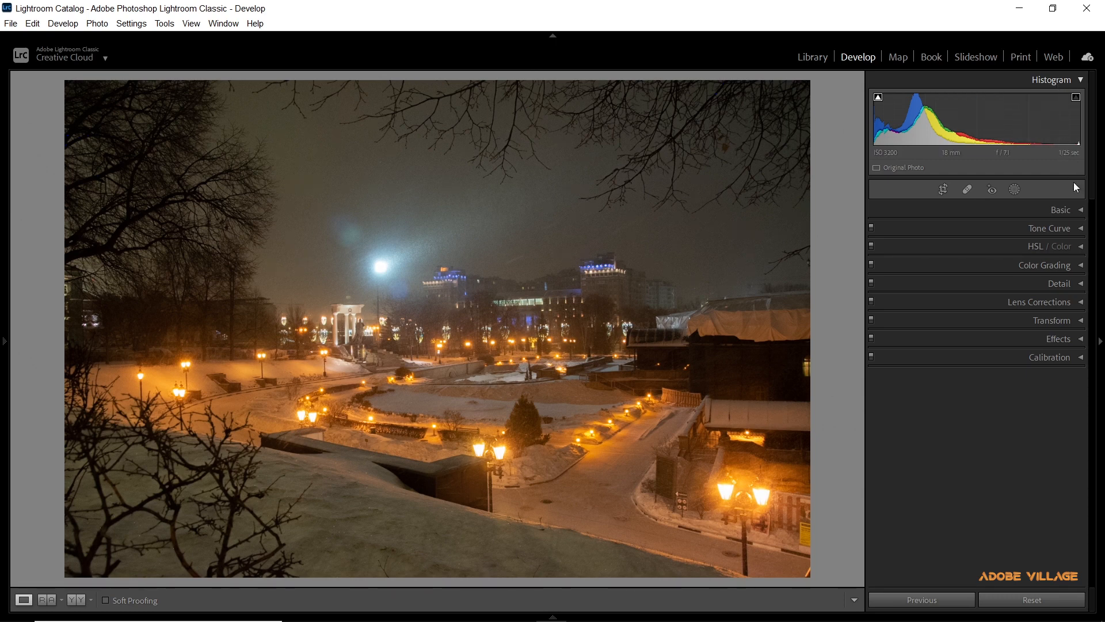
Expand the Basic adjustments and reset all edits made to the photo
click(1076, 211)
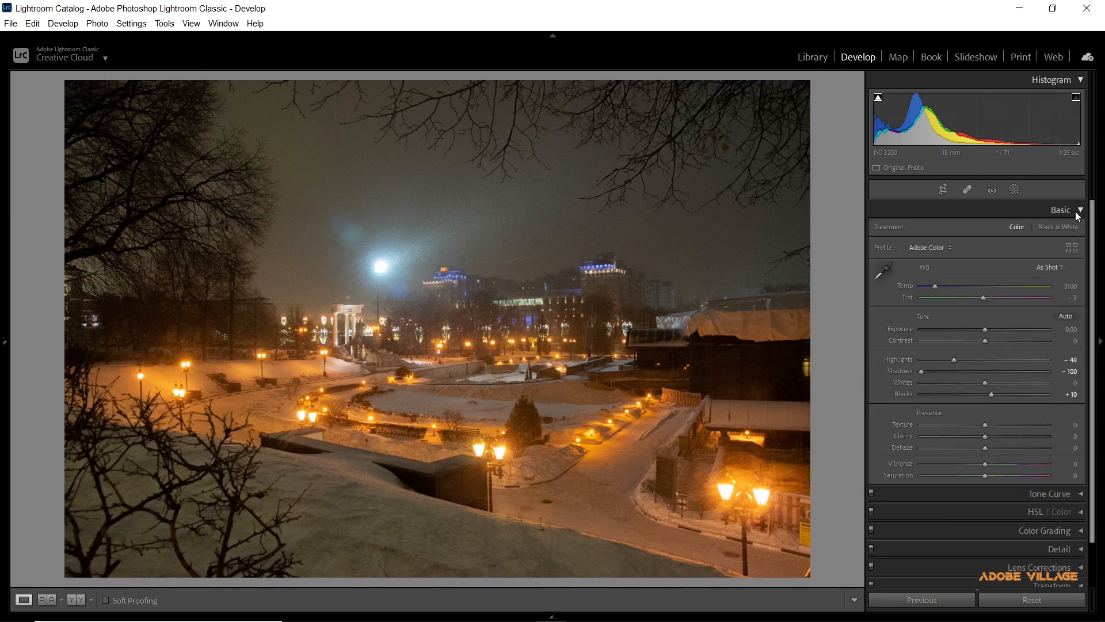
click(1032, 600)
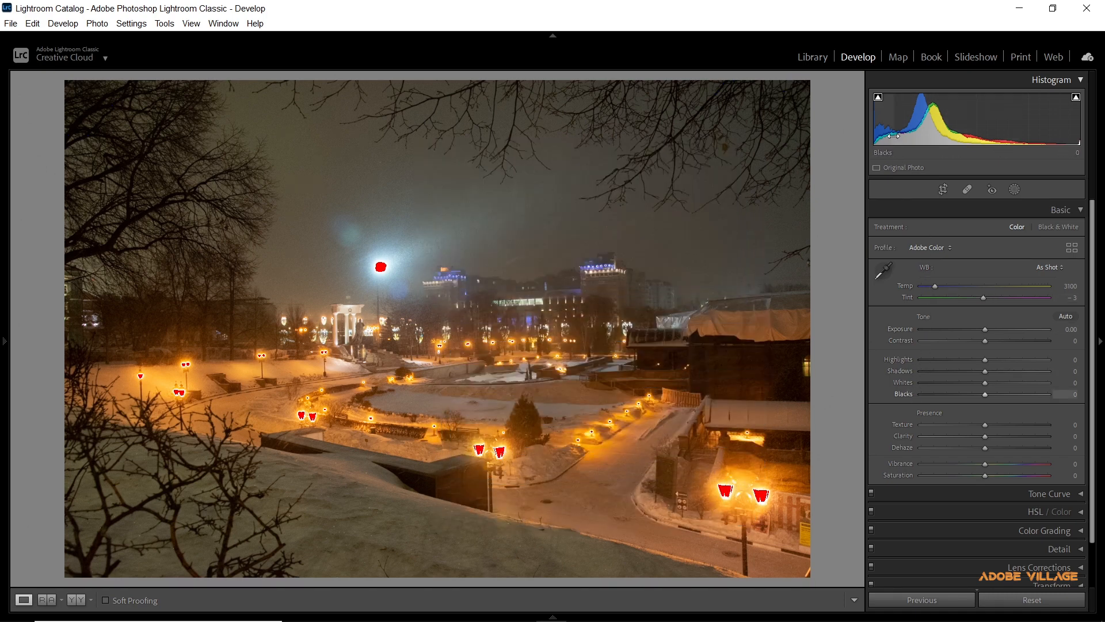
Try Blacks at +18 and Whites at -51 through the histogram, and reset the photo's adjustments
drag(893, 131, 912, 131)
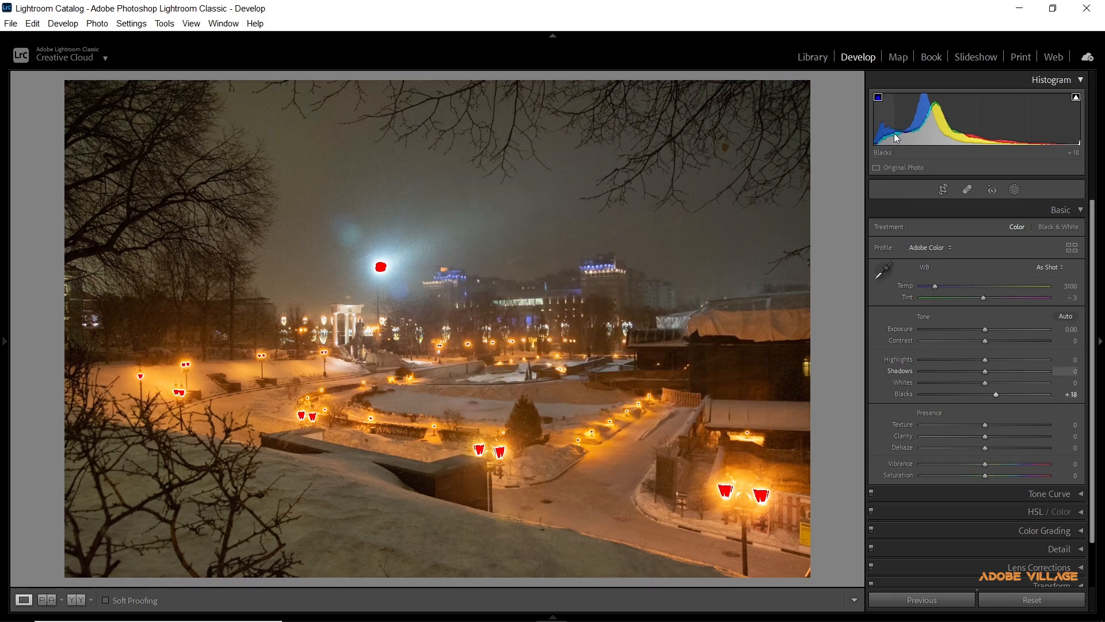
drag(1071, 123, 1040, 124)
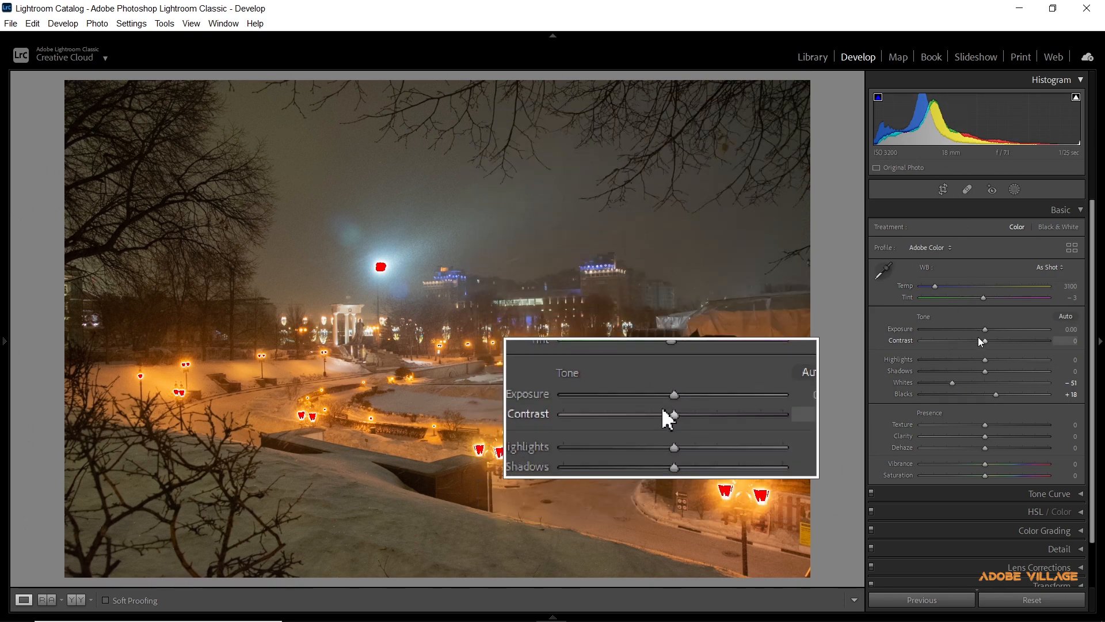
click(1028, 599)
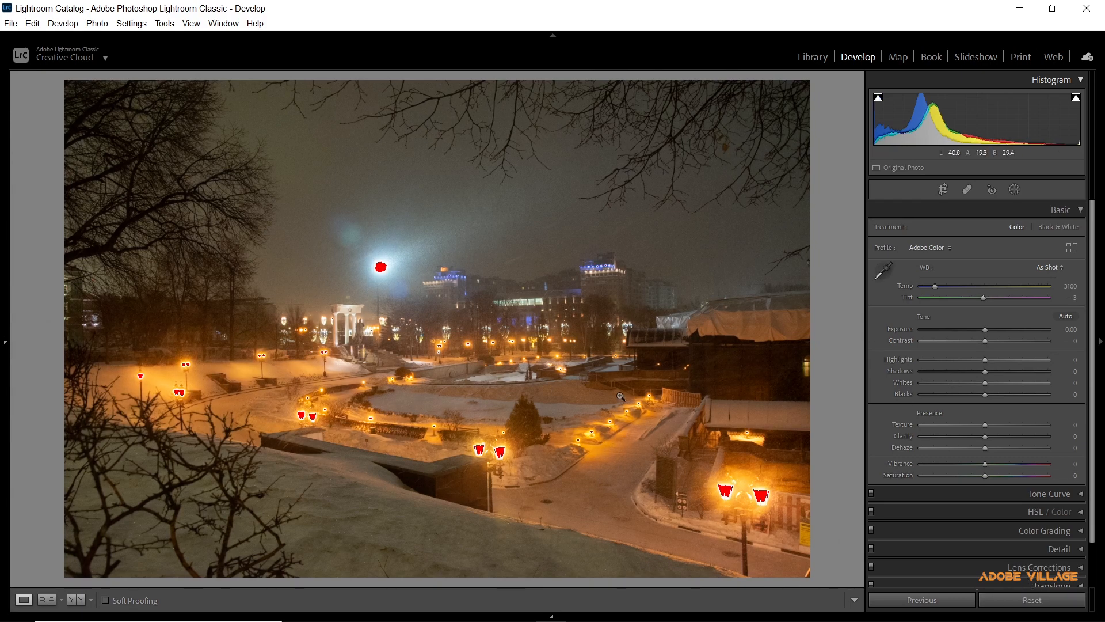
right_click(921, 103)
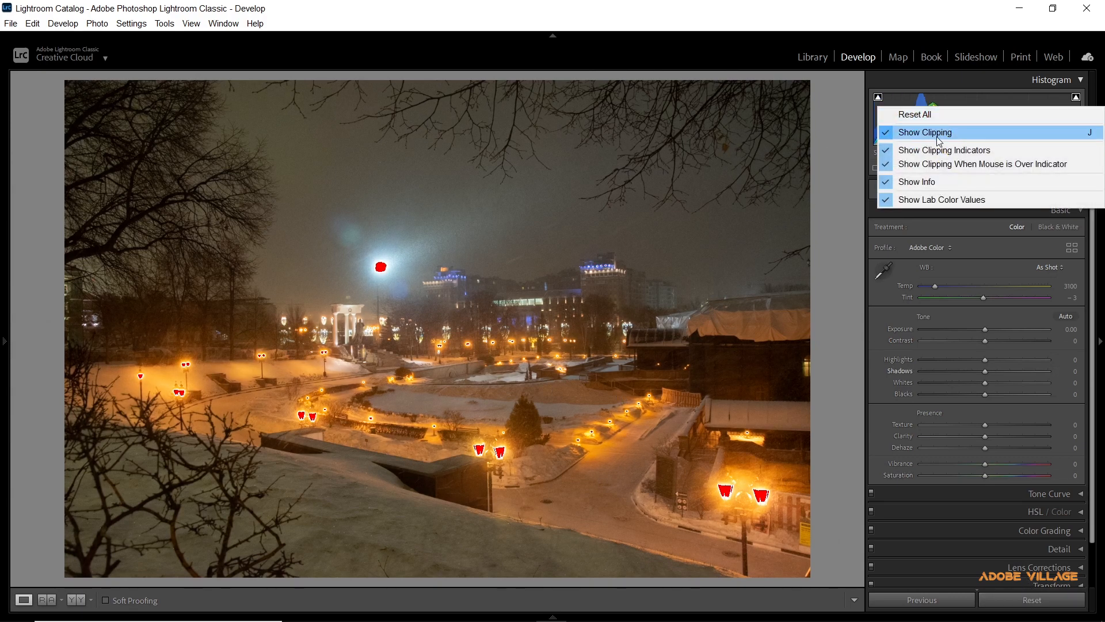
click(946, 103)
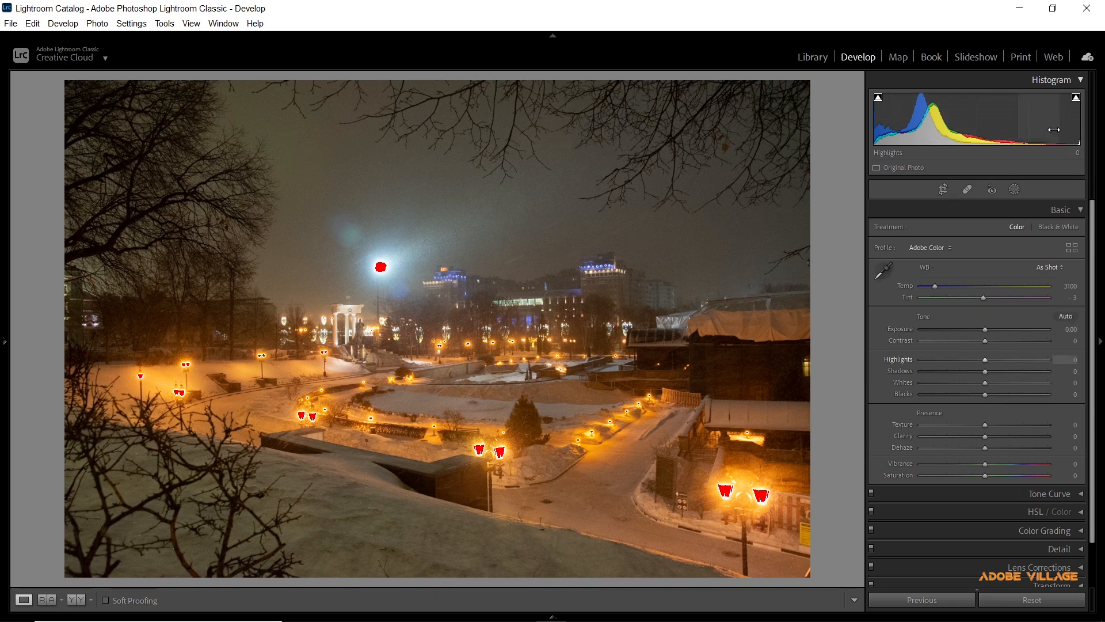
Set Highlights to -93, Shadows to +63, Blacks to +51 and Whites to -30 by adjusting the histogram's tonal regions
drag(1045, 124, 1040, 123)
drag(1039, 121, 1008, 121)
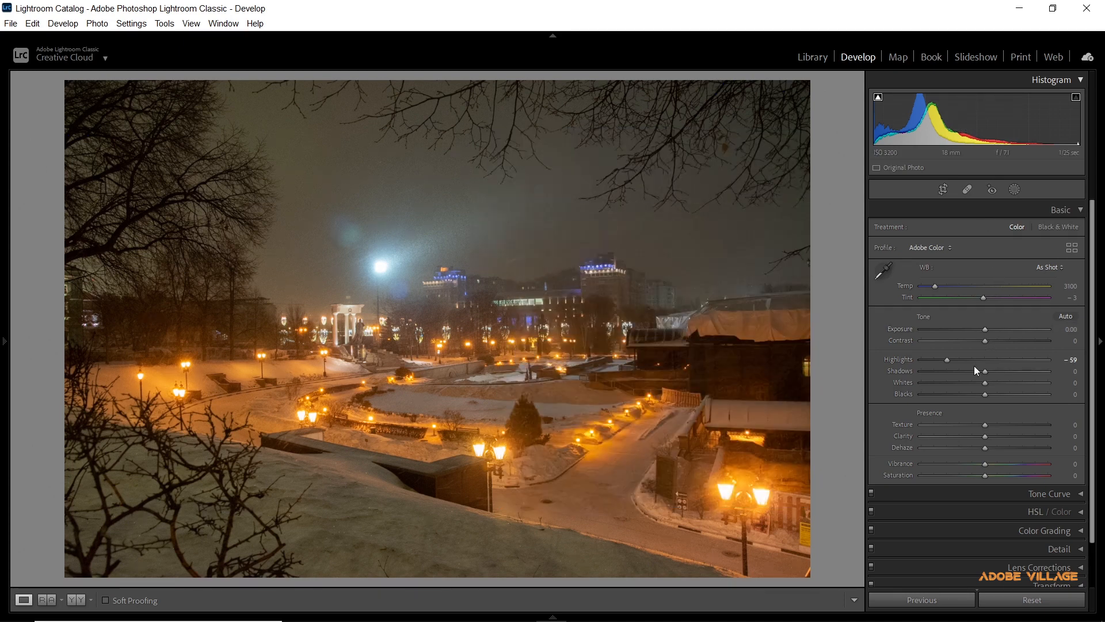
drag(956, 119, 1015, 115)
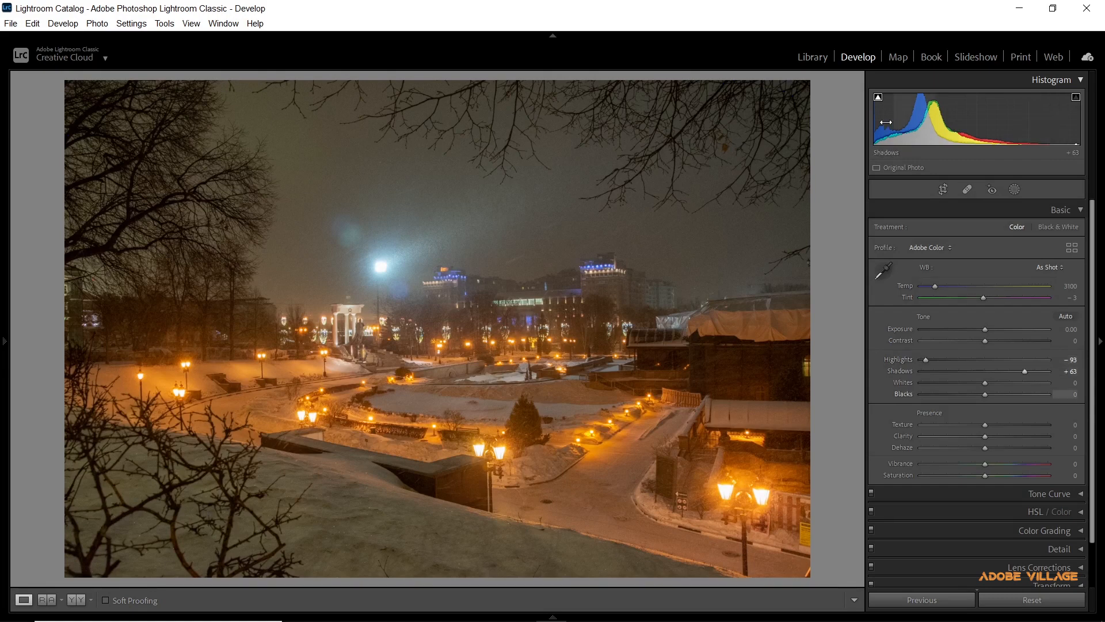
drag(880, 122, 921, 122)
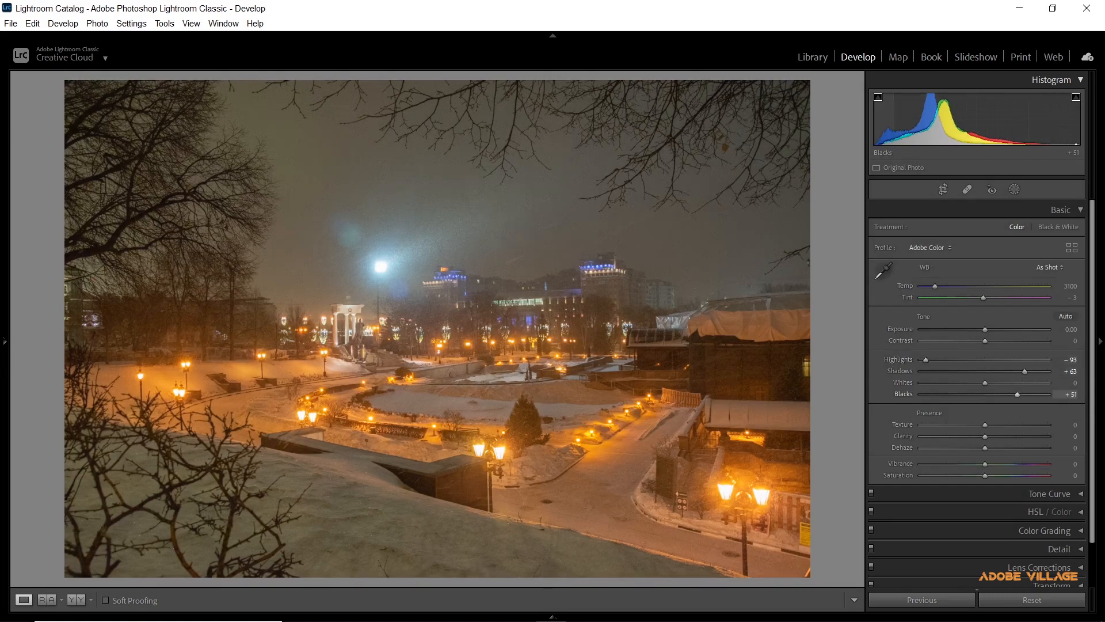
drag(1068, 122, 1051, 123)
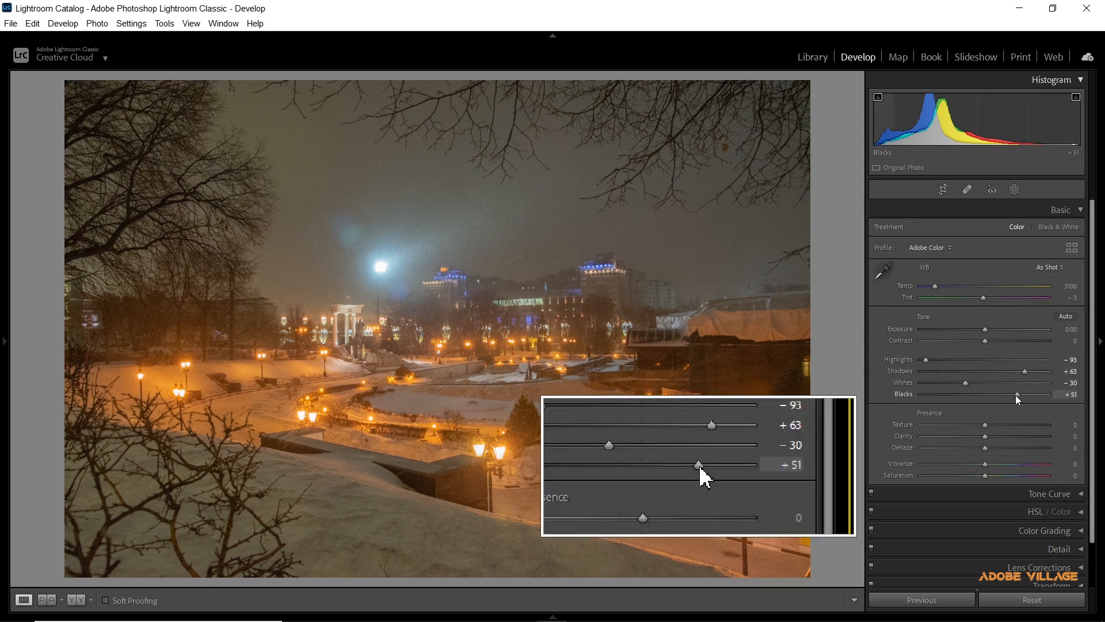
Fine-tune the Blacks to +31 while checking the shadow clipping indicator
drag(1017, 395, 991, 395)
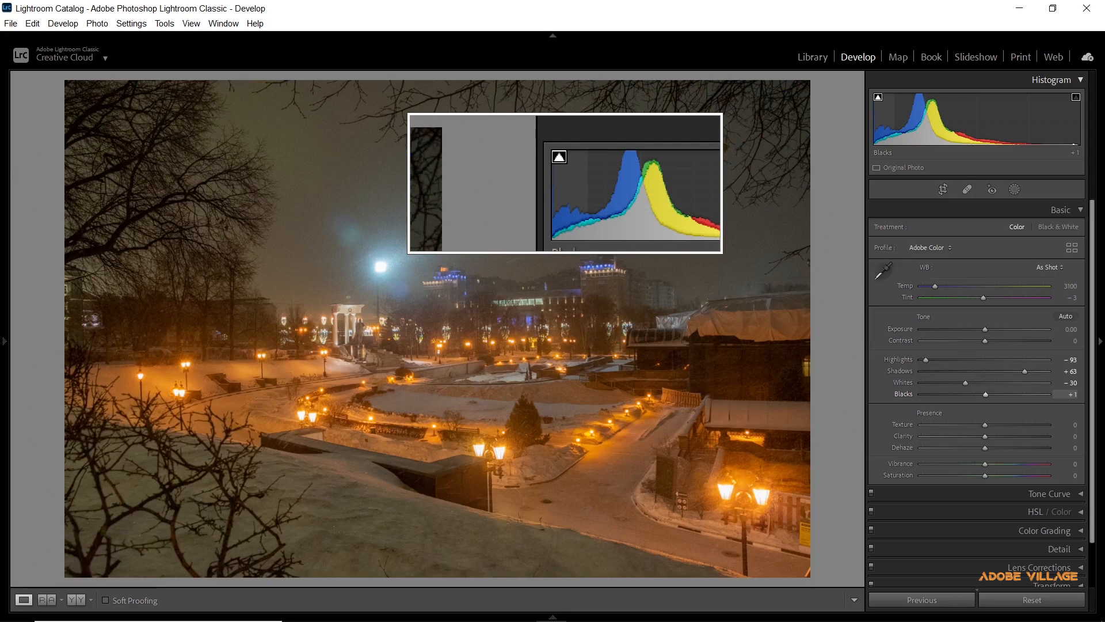
drag(891, 115, 893, 115)
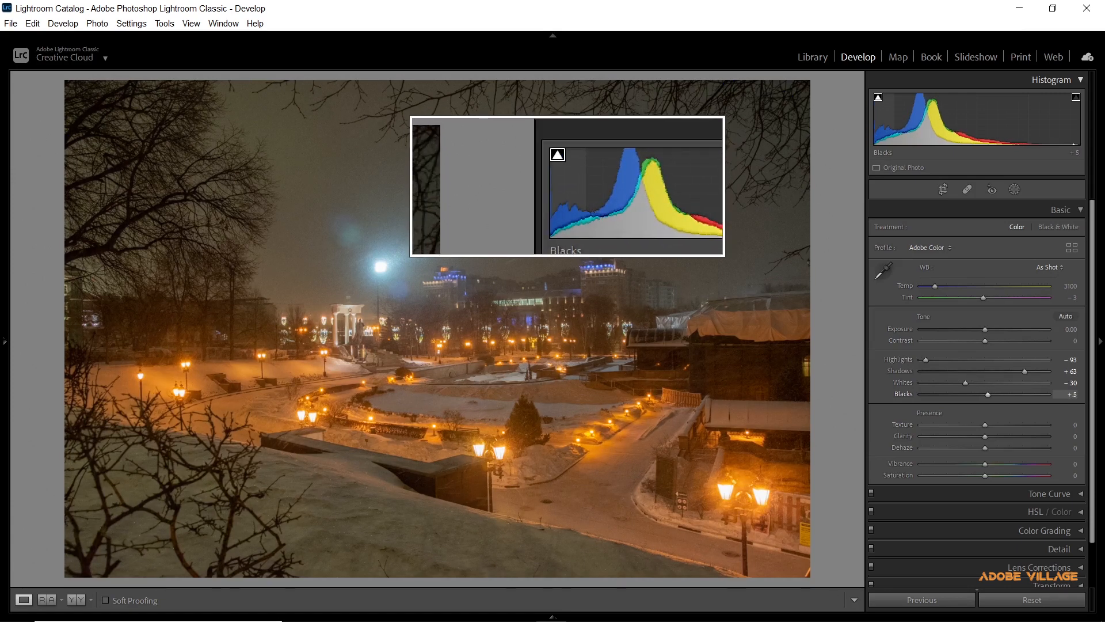
drag(893, 115, 894, 115)
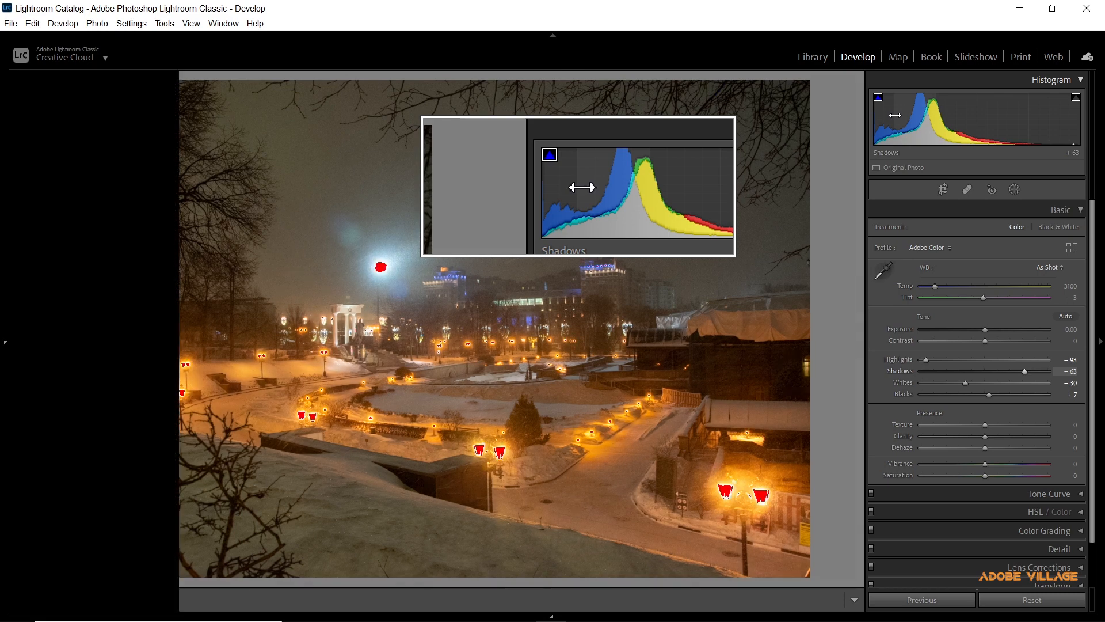
key(F7)
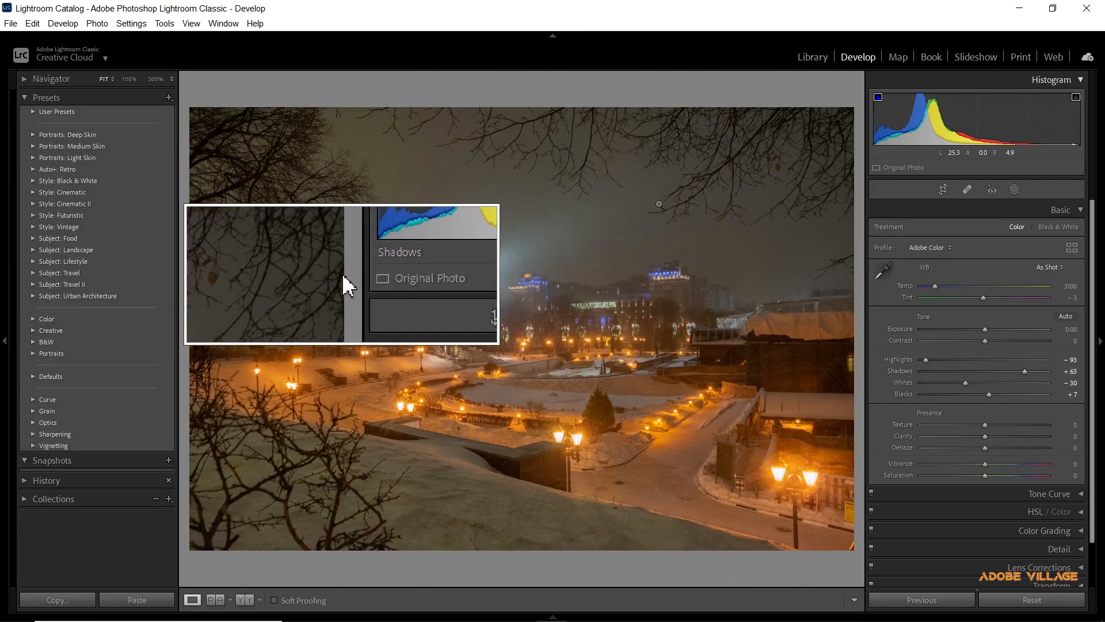
click(7, 342)
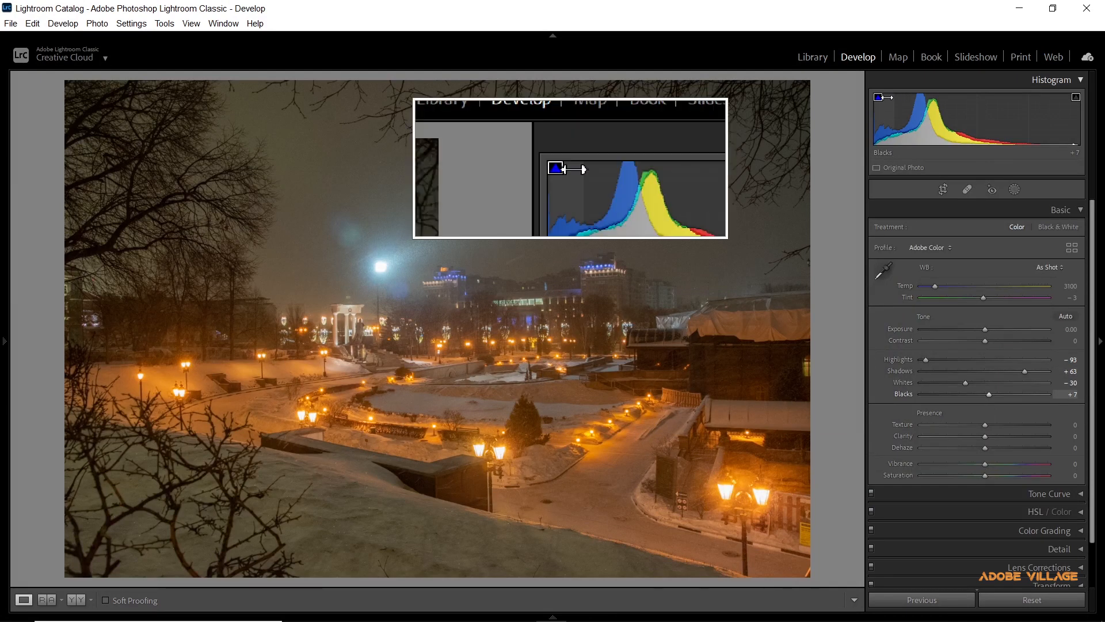
drag(881, 111, 893, 112)
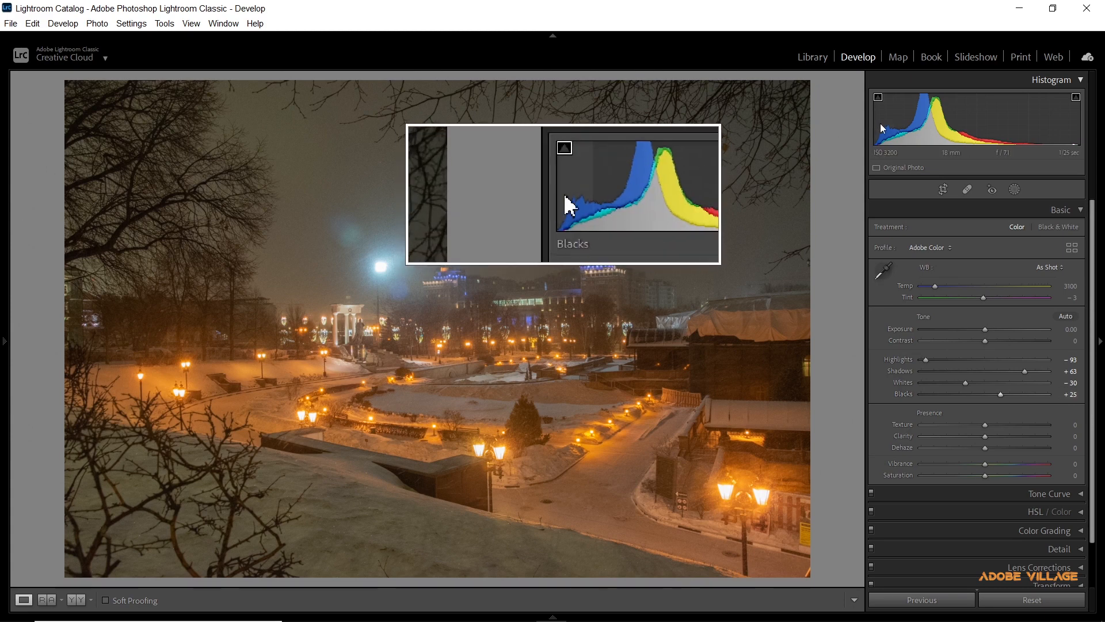
drag(880, 123, 882, 128)
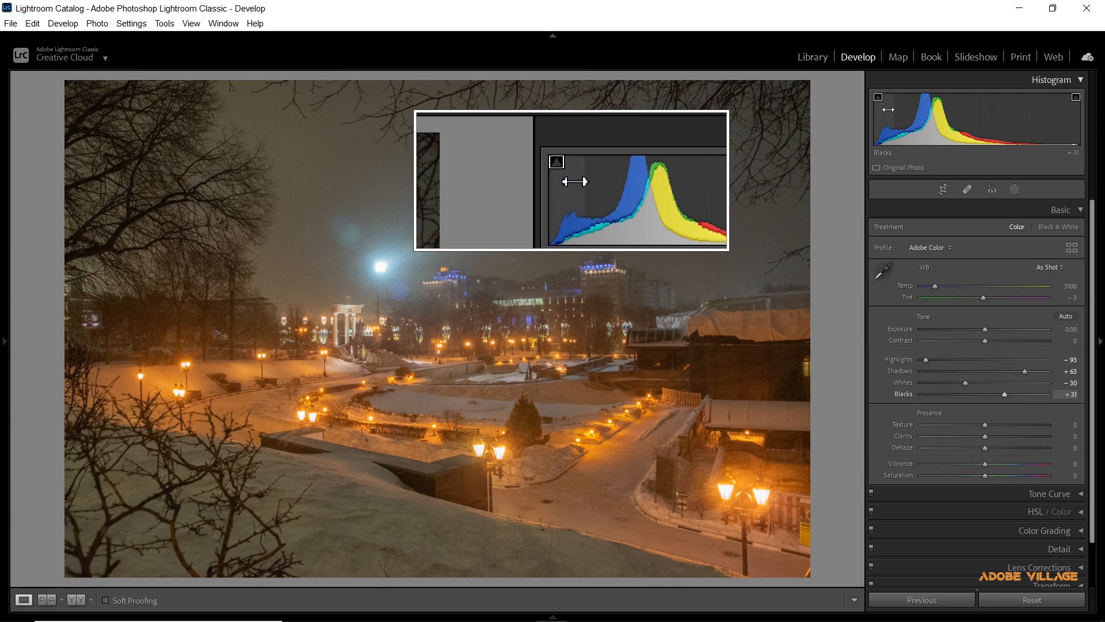
Try Exposure at -1.29 and +3.57 with Shadows at +100, and reset the Exposure to zero
mouse_move(985, 328)
mouse_down()
mouse_move(998, 339)
mouse_move(970, 343)
mouse_up()
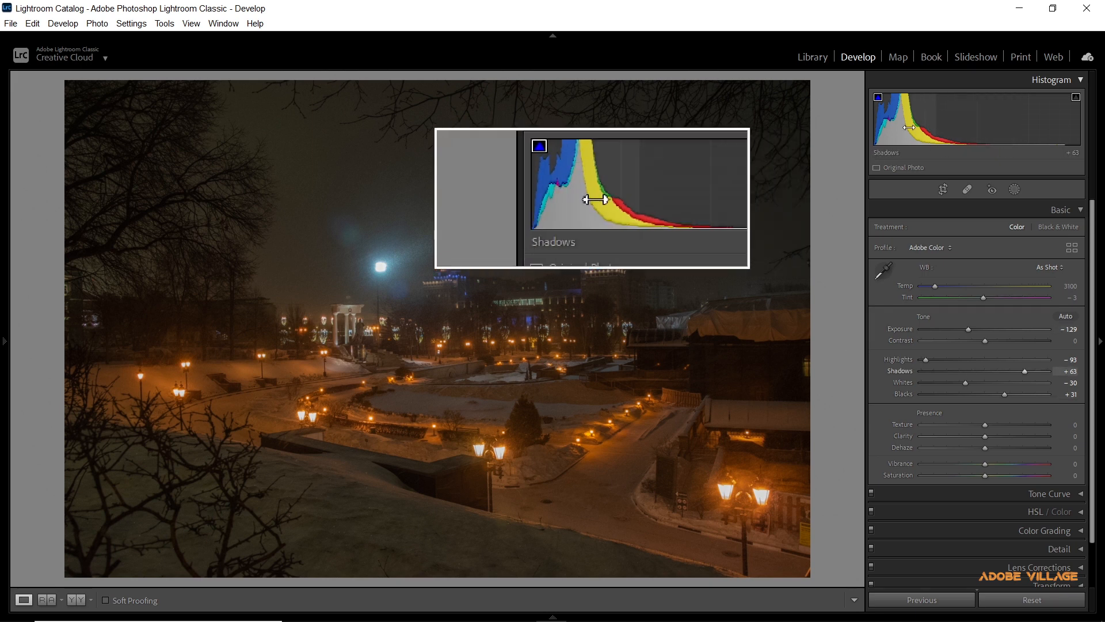
drag(909, 128, 1070, 121)
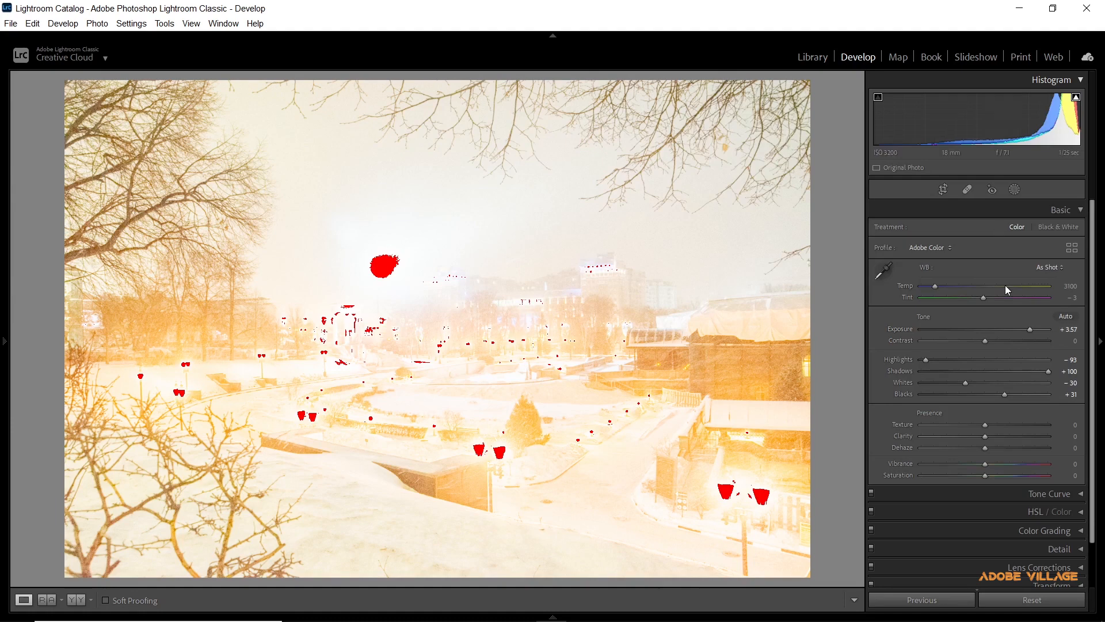
drag(1029, 328, 1028, 330)
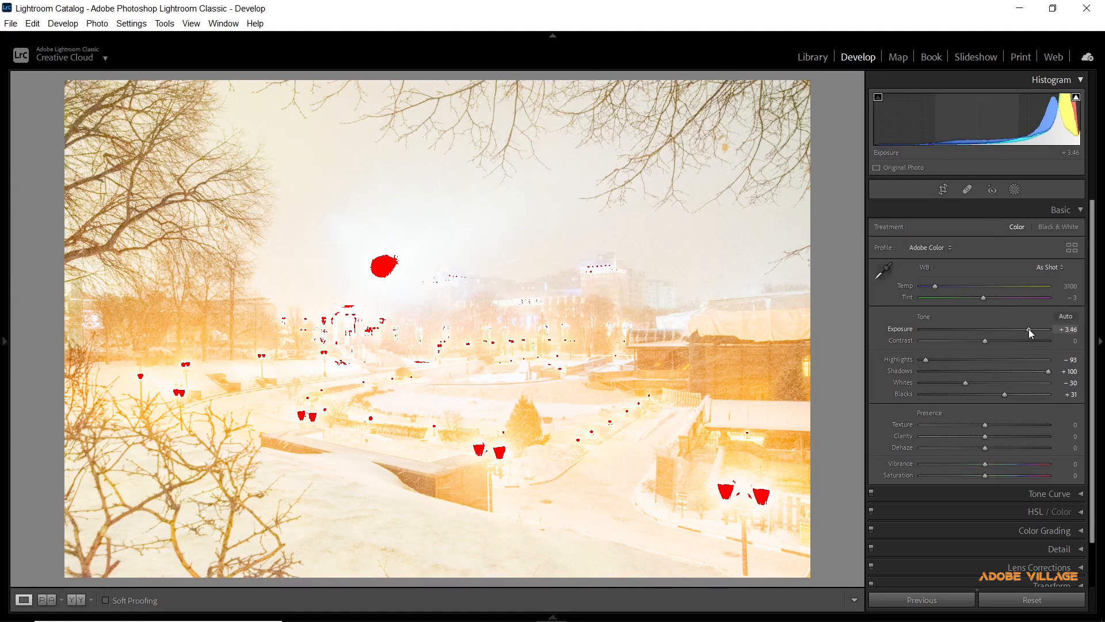
double_click(1028, 329)
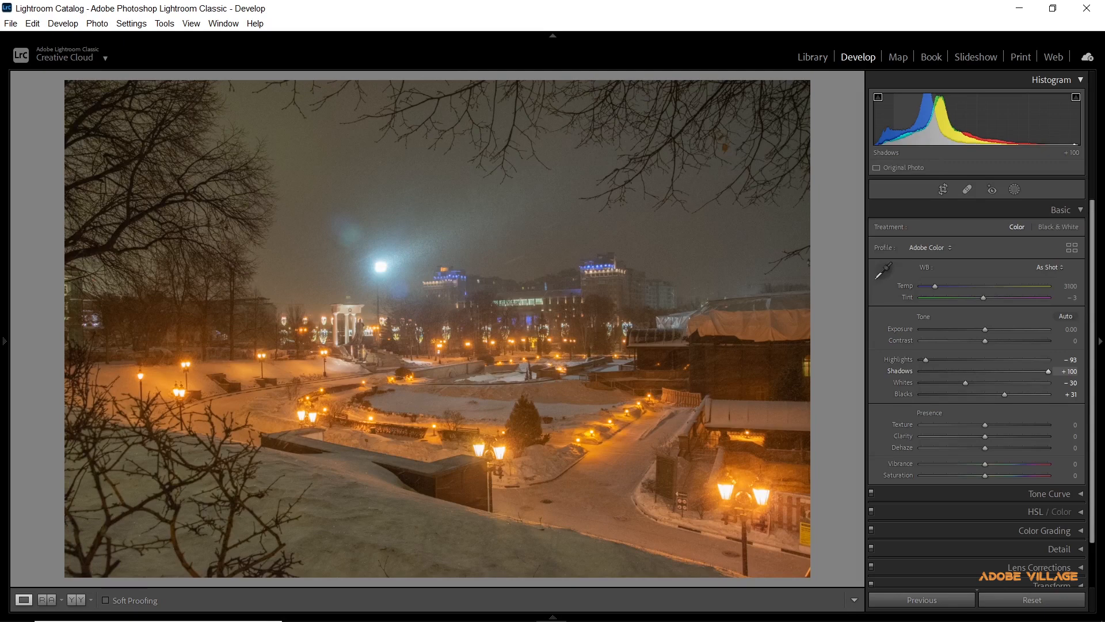
Set the Exposure to -0.62 and the Shadows to -10 while checking the shadow clipping indicator
drag(1049, 371, 957, 371)
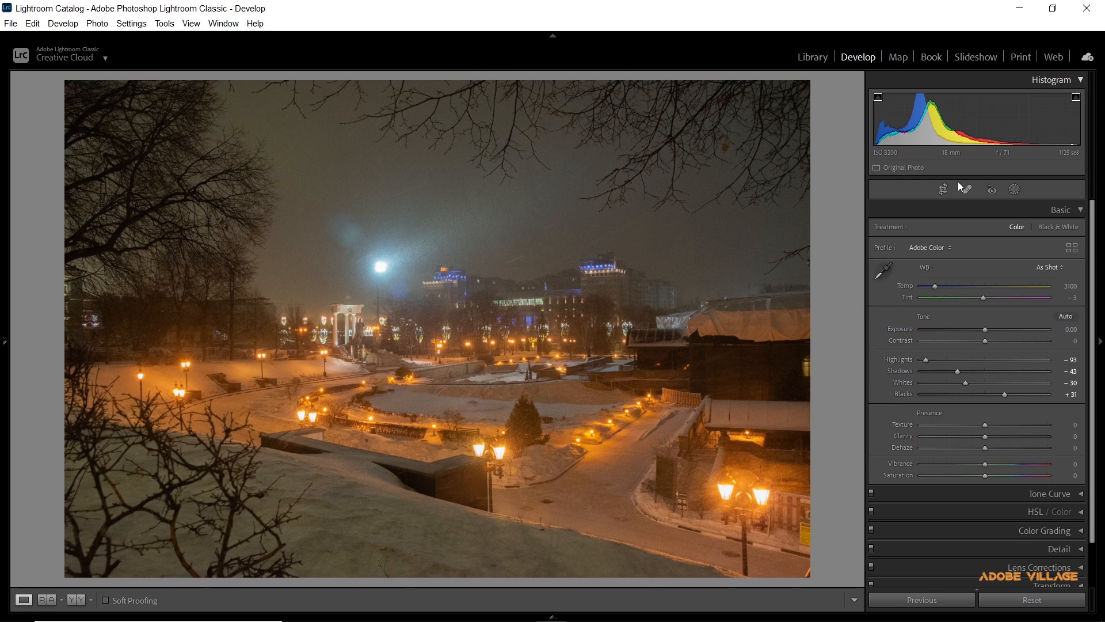
drag(965, 127, 950, 126)
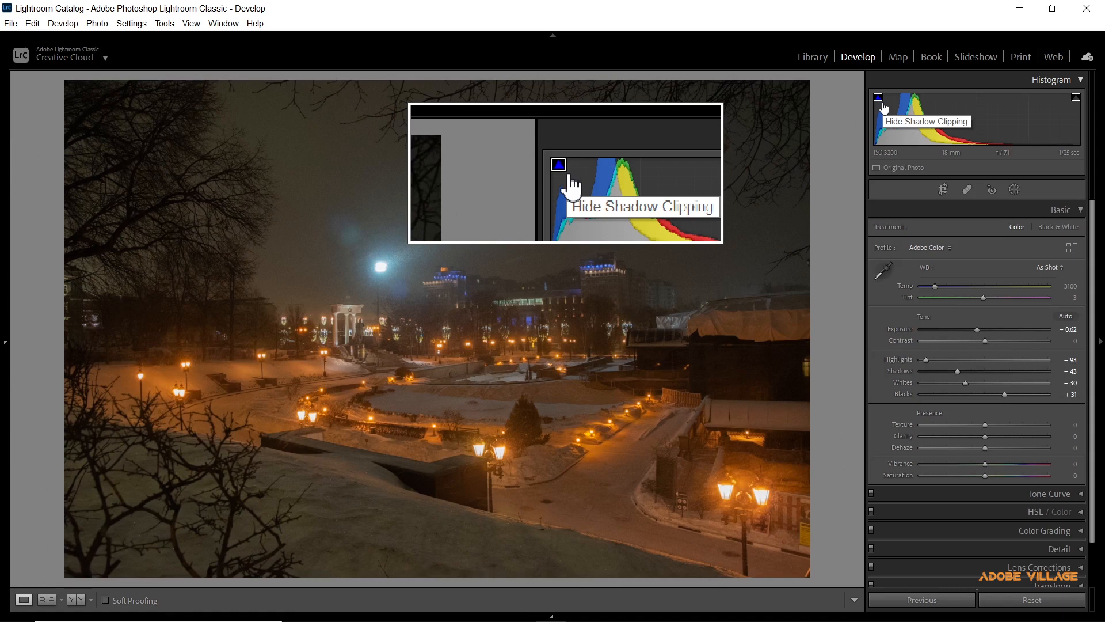
drag(900, 119, 929, 118)
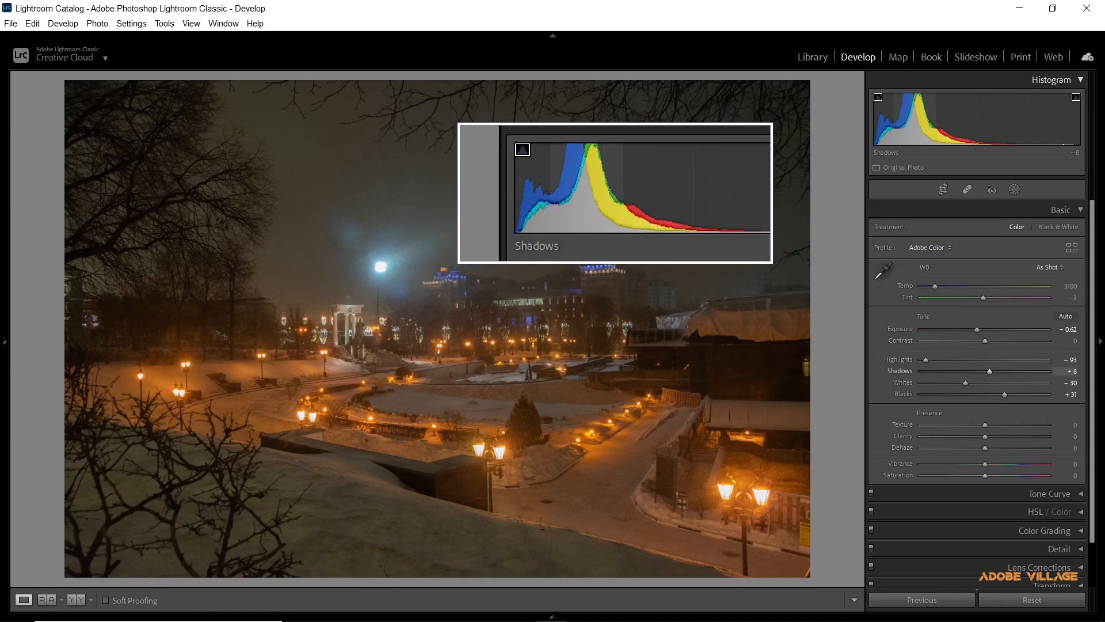
drag(929, 119, 932, 119)
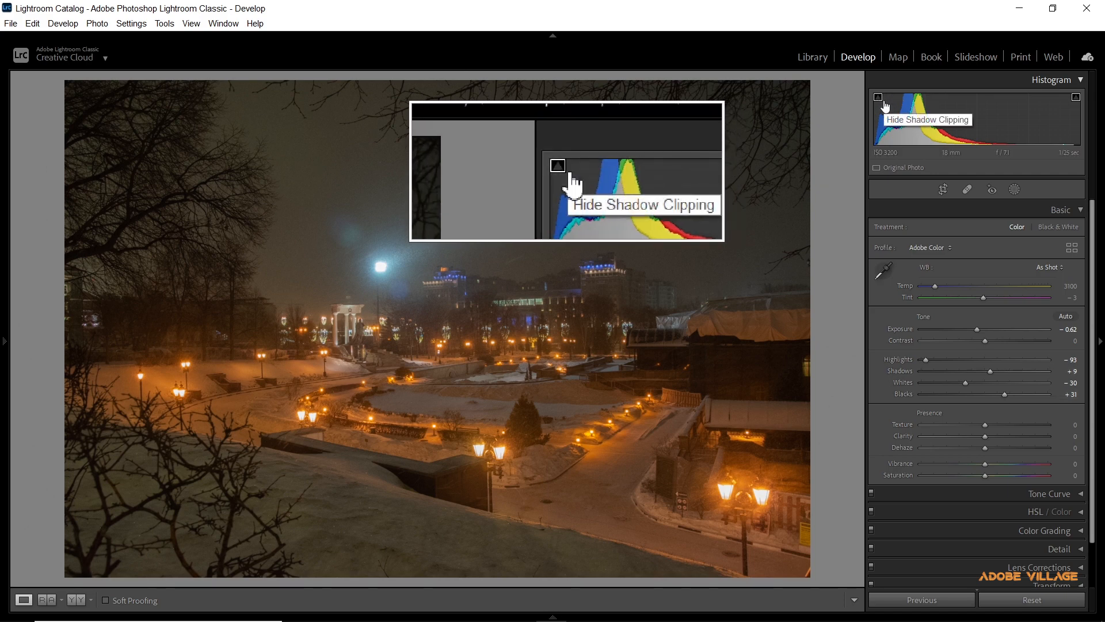
drag(990, 371, 978, 371)
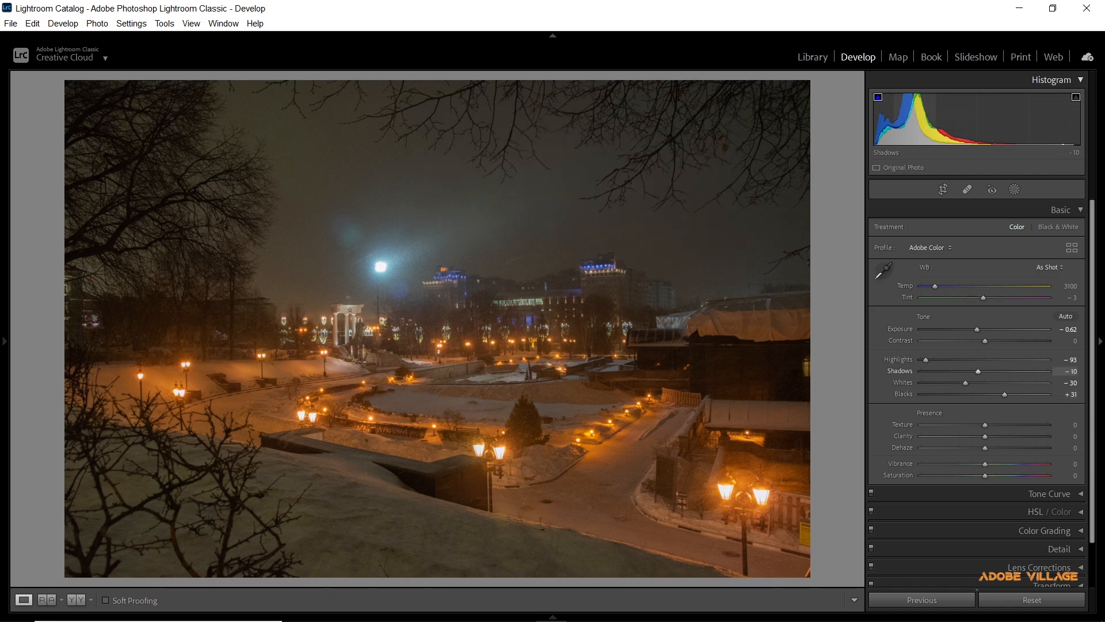
Set the Contrast to +14, the Shadows to +41 and the Exposure to -0.42 while checking the shadow clipping indicator
drag(917, 112, 916, 112)
drag(903, 113, 919, 113)
drag(989, 341, 997, 343)
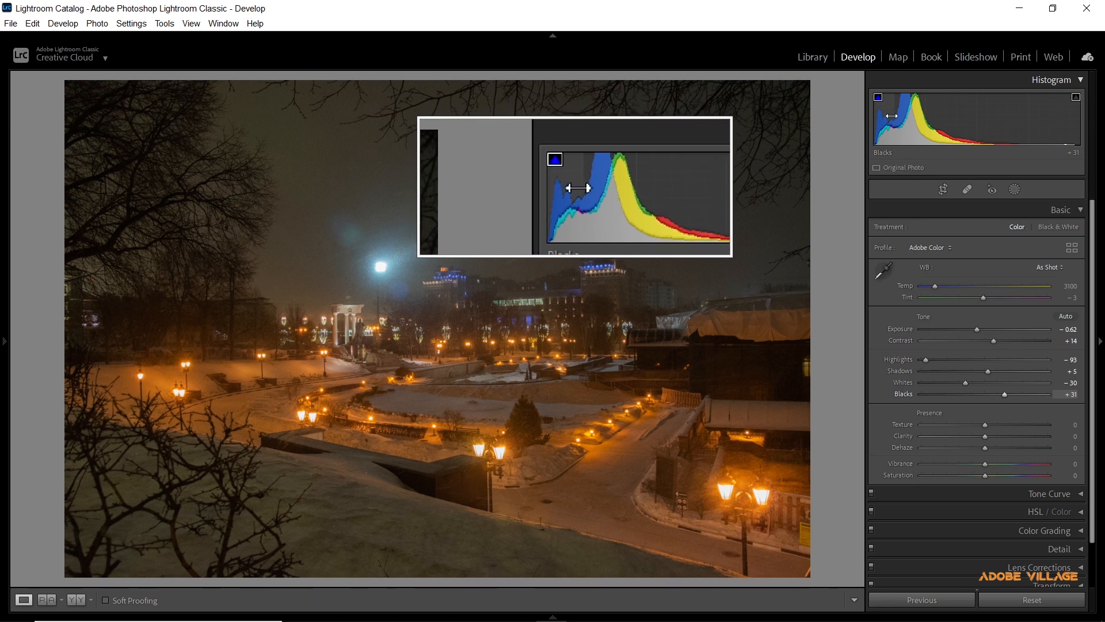
drag(928, 118, 938, 118)
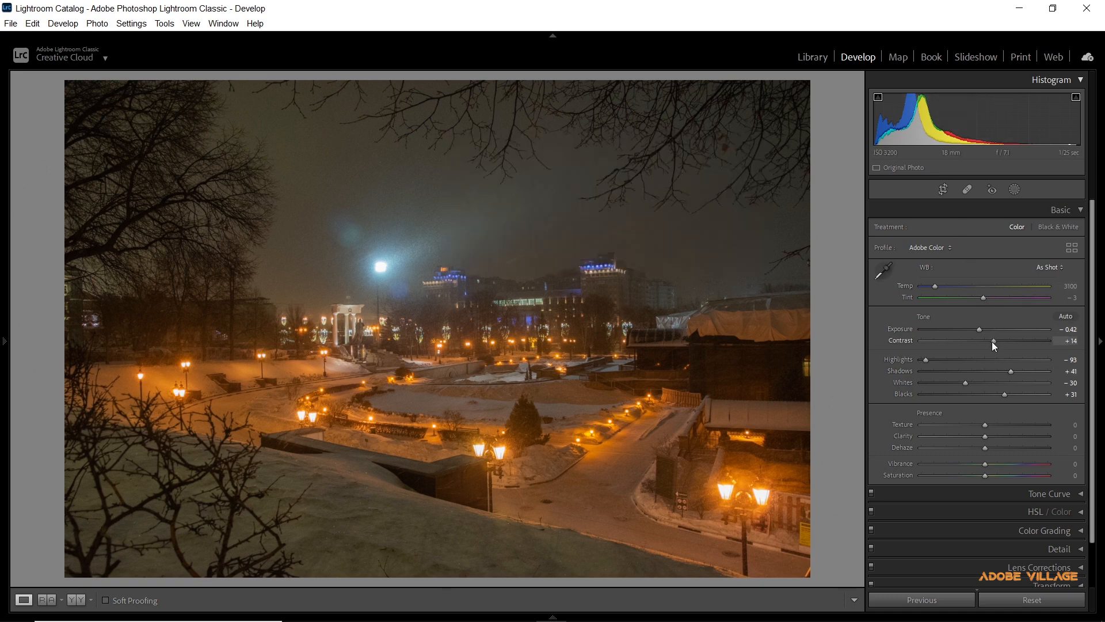
Compare the Contrast at -100 and +100, settle on +16, and raise the Shadows to +63 to remove shadow clipping
drag(983, 343, 921, 341)
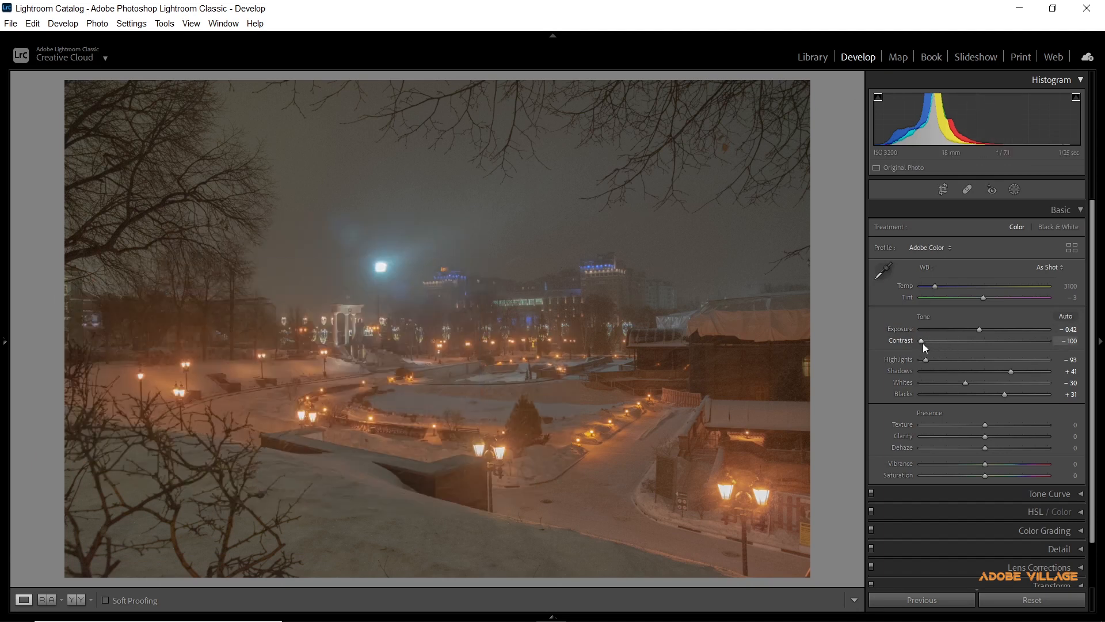
drag(924, 343, 1049, 340)
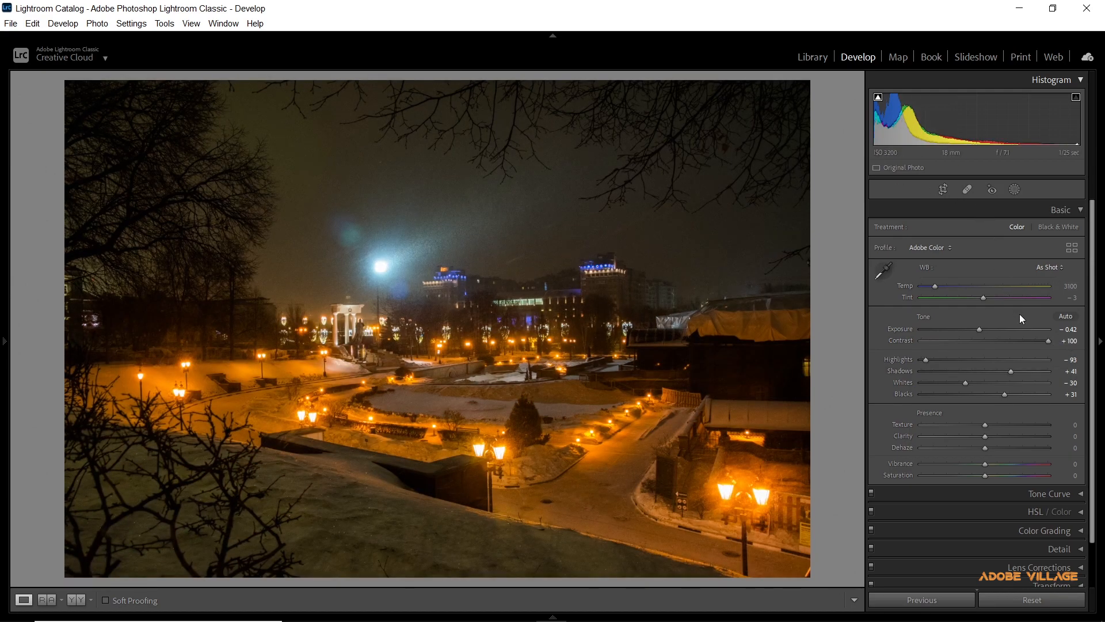
drag(1049, 346, 1046, 346)
drag(1043, 344, 977, 343)
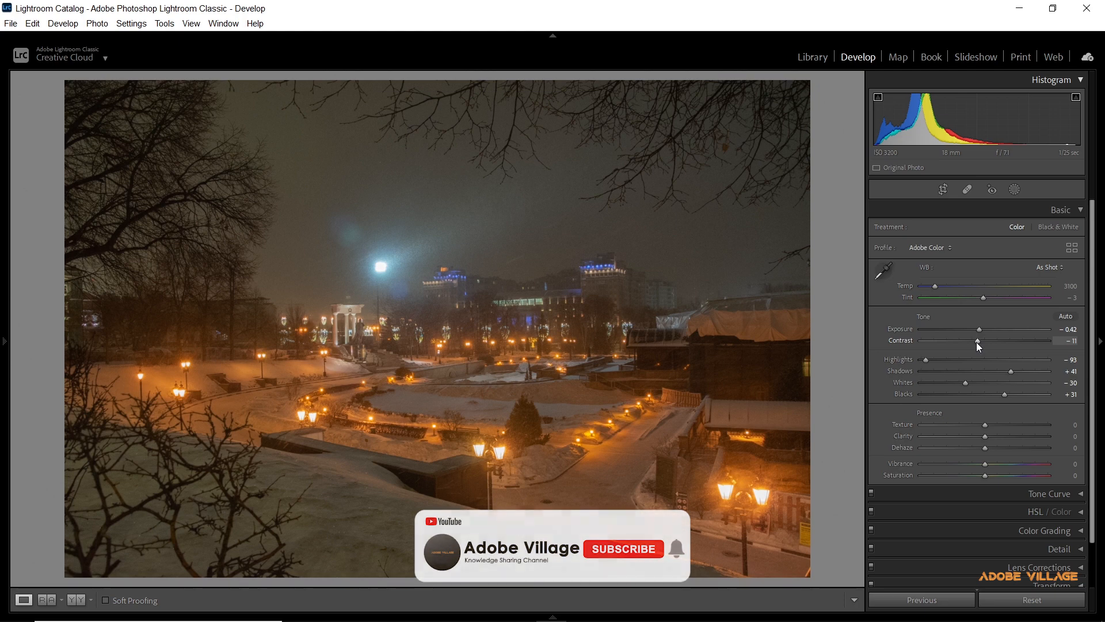
drag(976, 342, 996, 340)
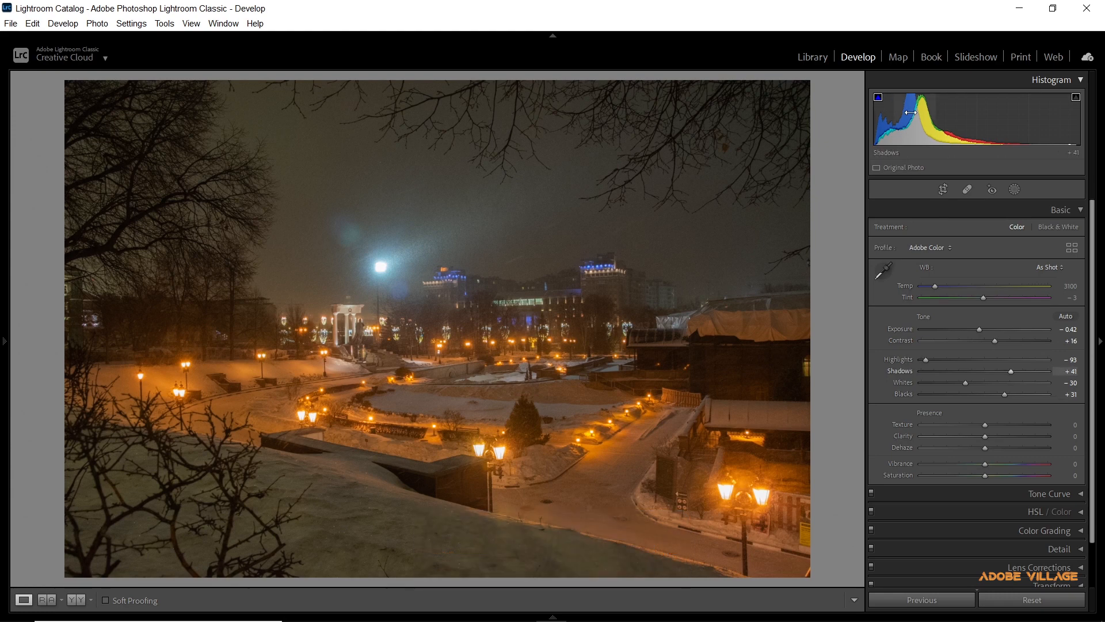
drag(906, 113, 923, 113)
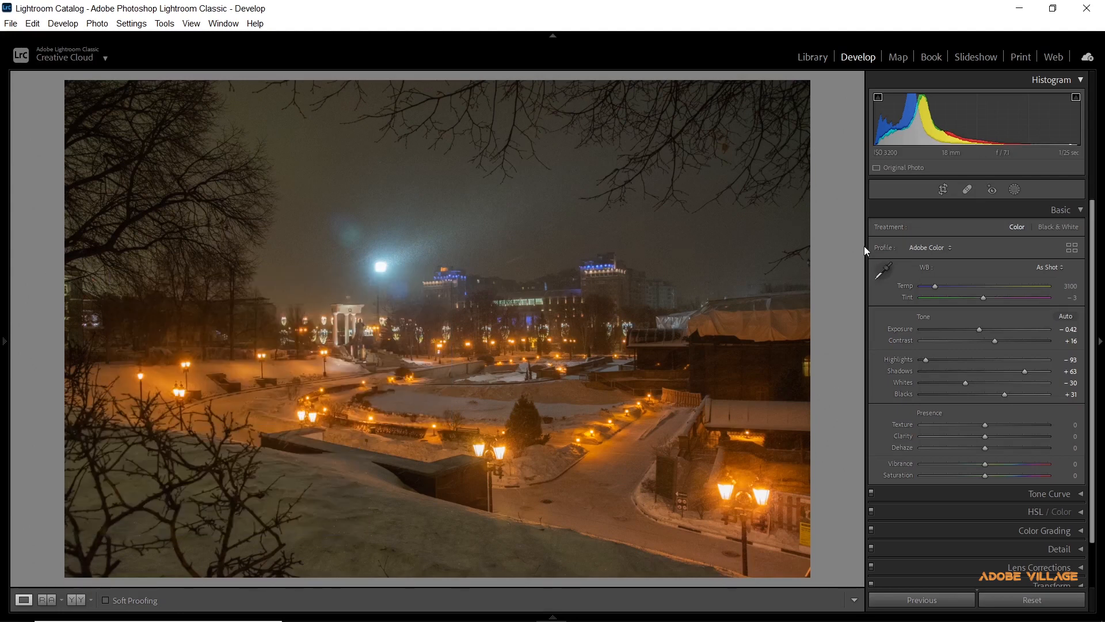
Cool the white balance Temp to 2000 and counter the highlight clipping with Highlights at -100 and Whites at -71
drag(934, 285, 917, 286)
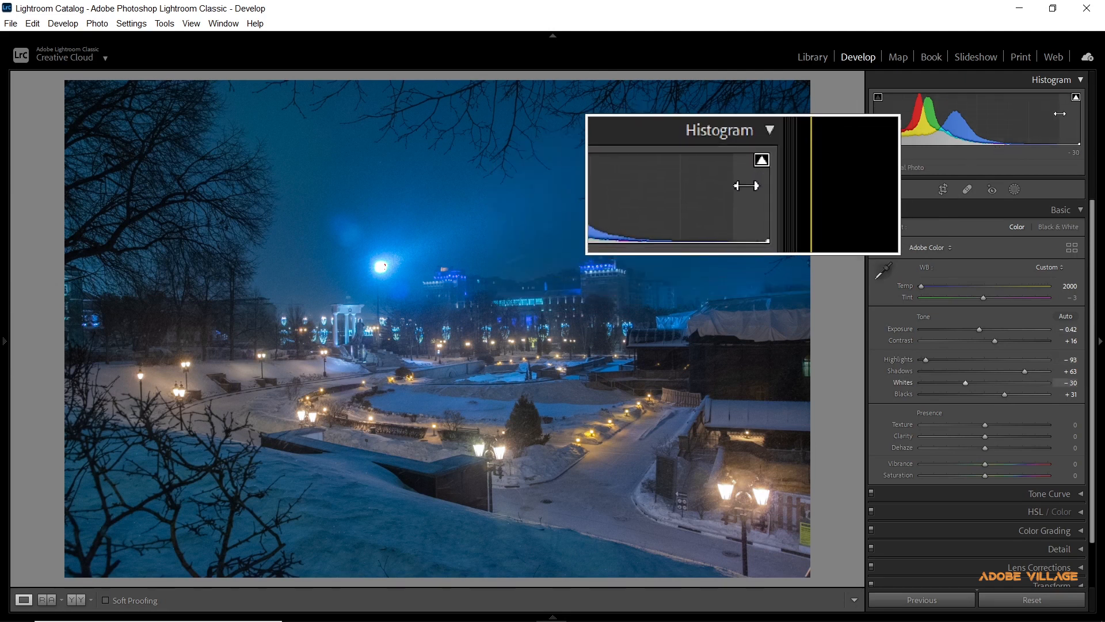
mouse_move(1049, 118)
mouse_down()
mouse_move(1060, 118)
mouse_move(1042, 118)
mouse_up()
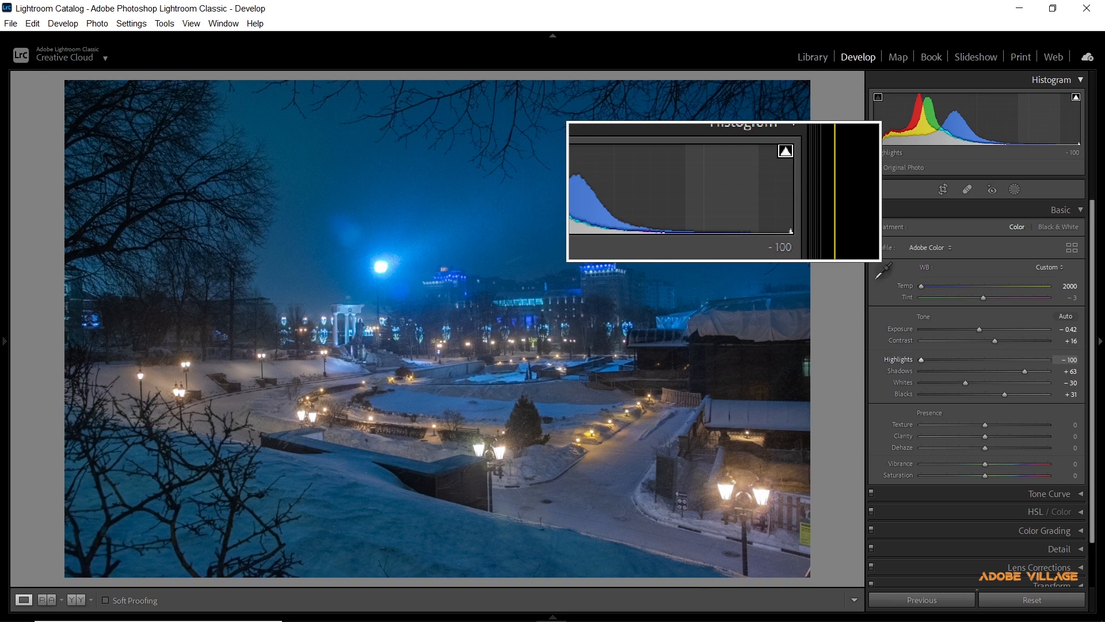
drag(1069, 115, 1046, 114)
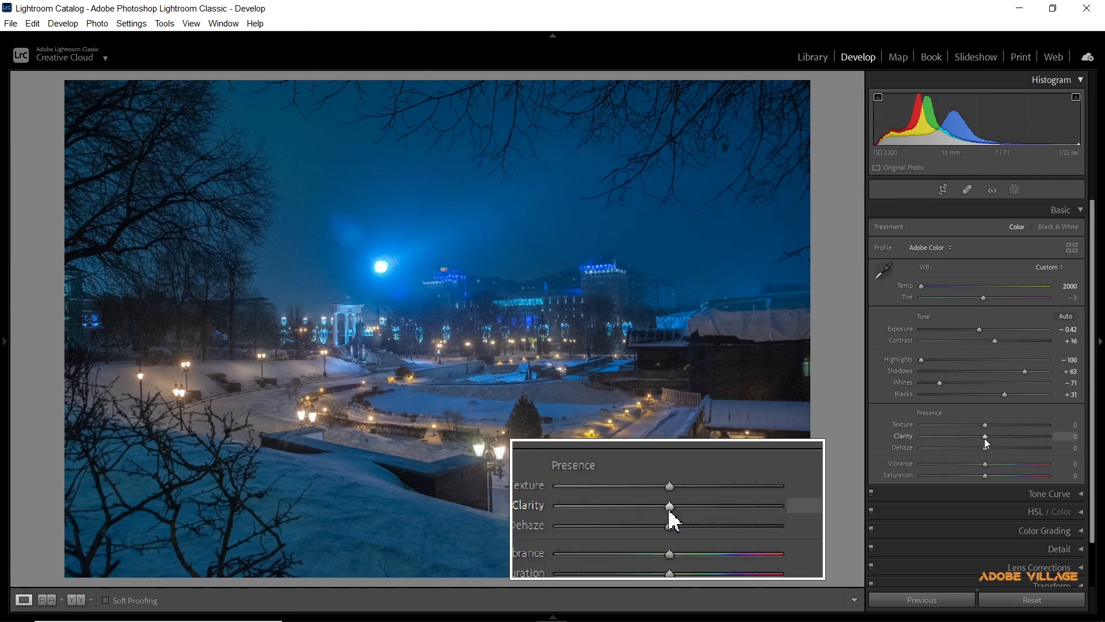
Set the Clarity to +46 and reduce highlight clipping by setting Exposure to -0.54 and Whites to -98
drag(985, 438, 1013, 438)
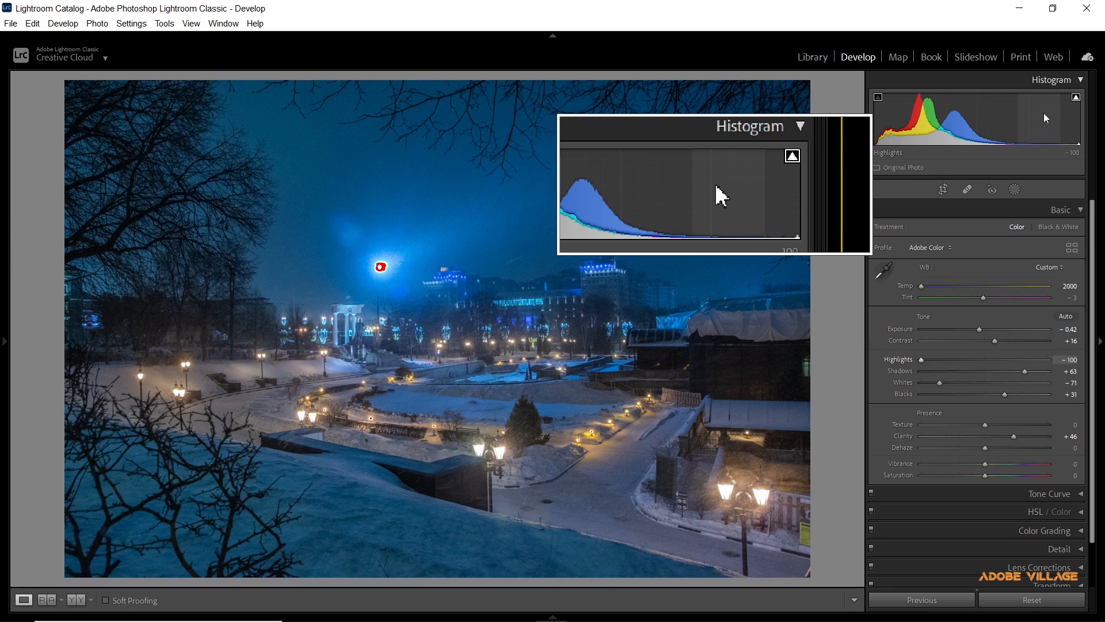
drag(983, 121, 998, 120)
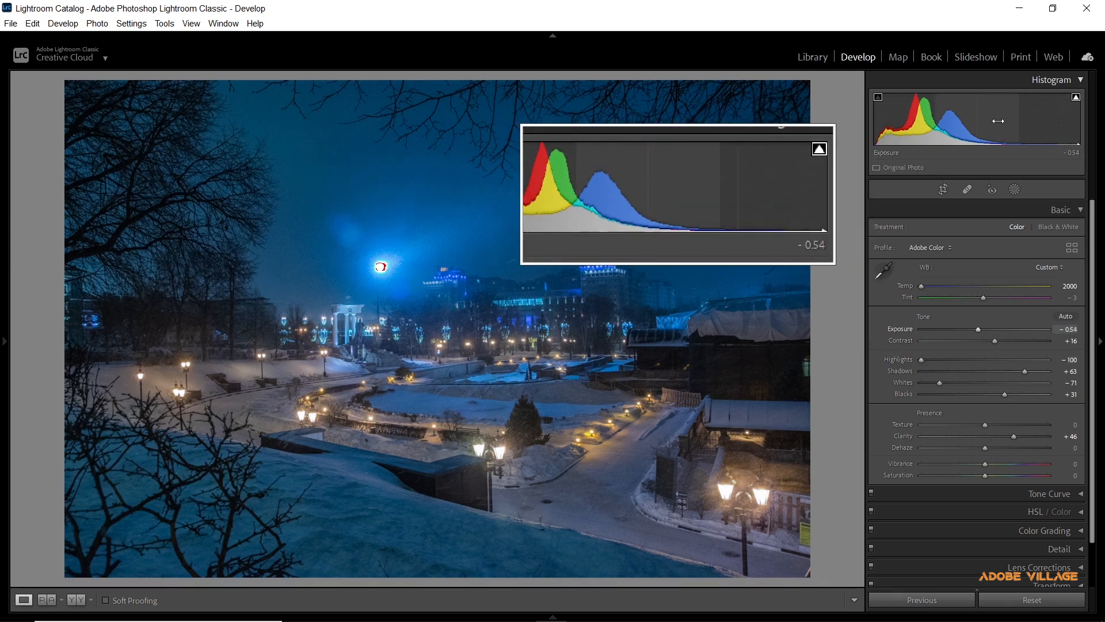
drag(1071, 120, 1054, 122)
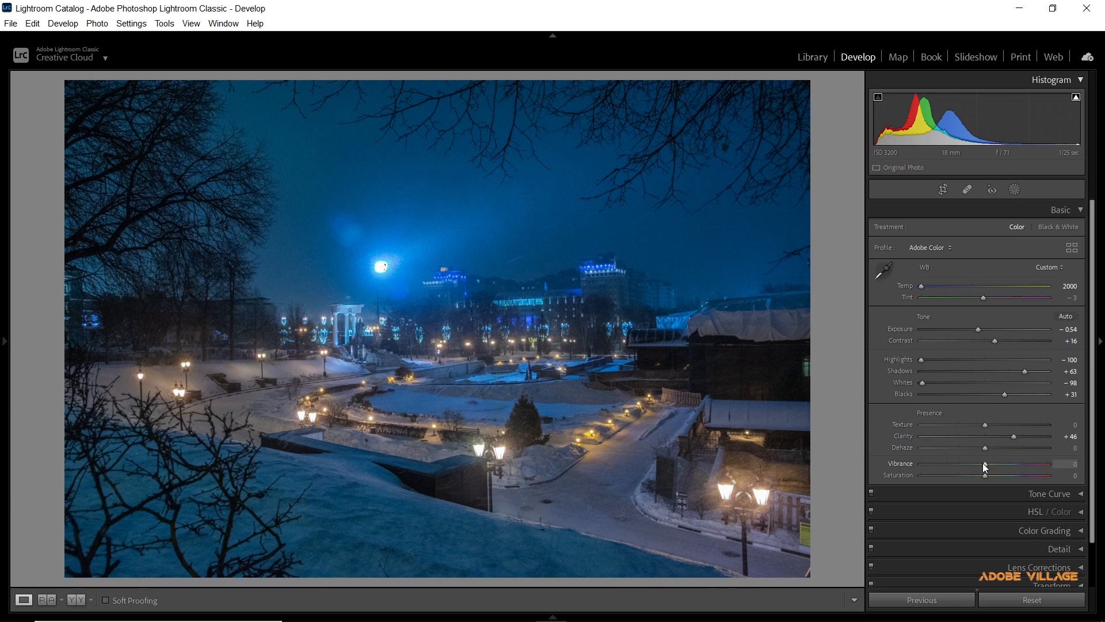
Set the Vibrance to +62 and remove the highlight clipping with Whites at -100 and Exposure at -0.76
drag(984, 465, 1035, 467)
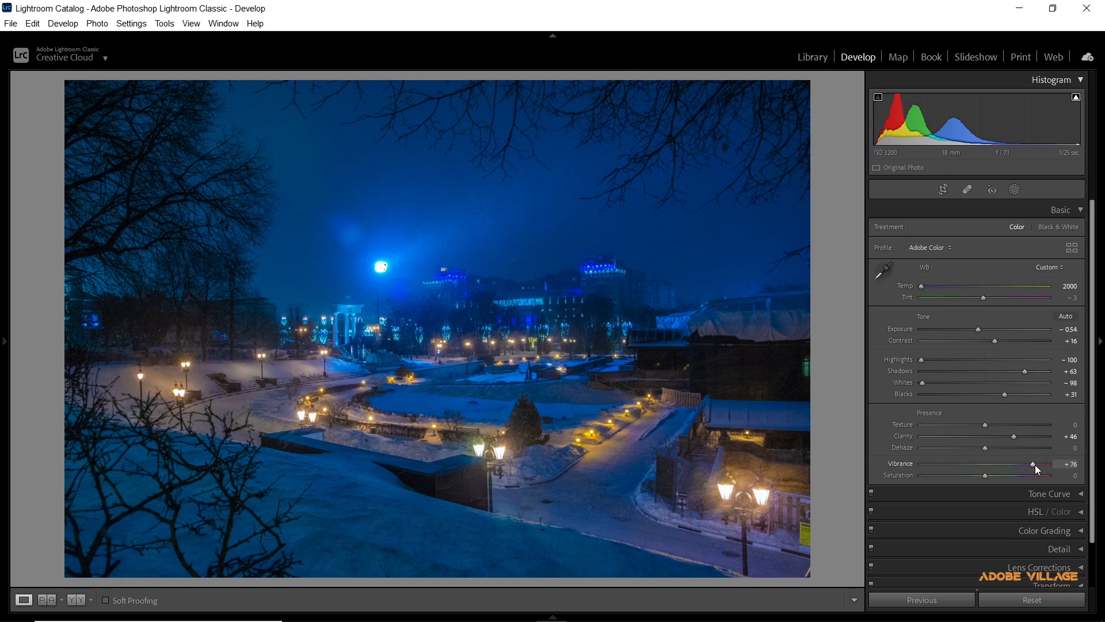
drag(1035, 464, 1026, 465)
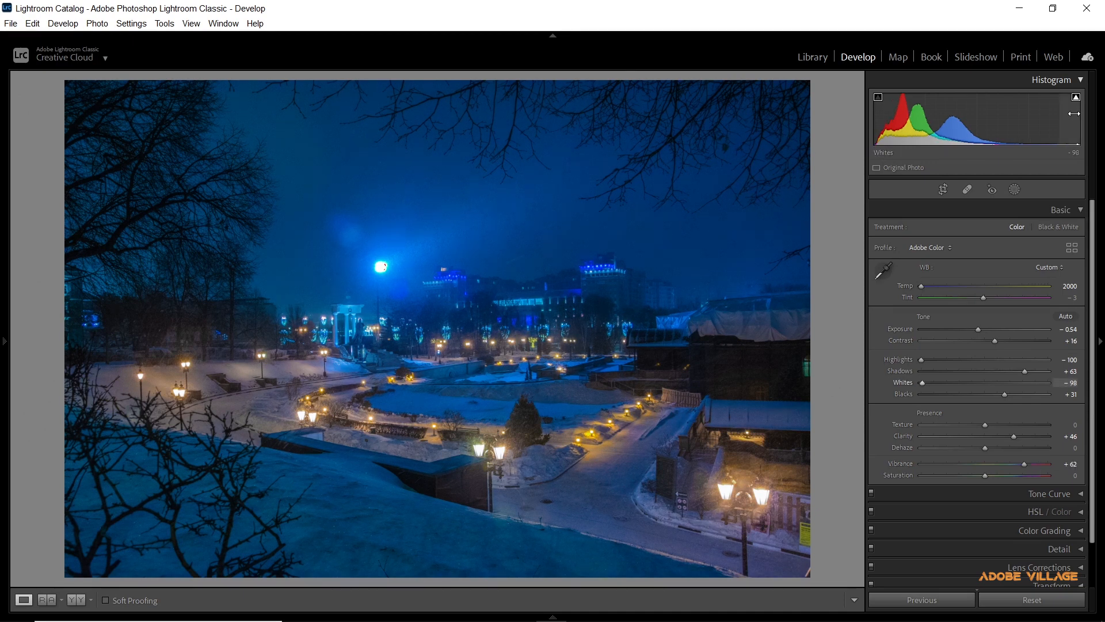
drag(1075, 114, 1072, 113)
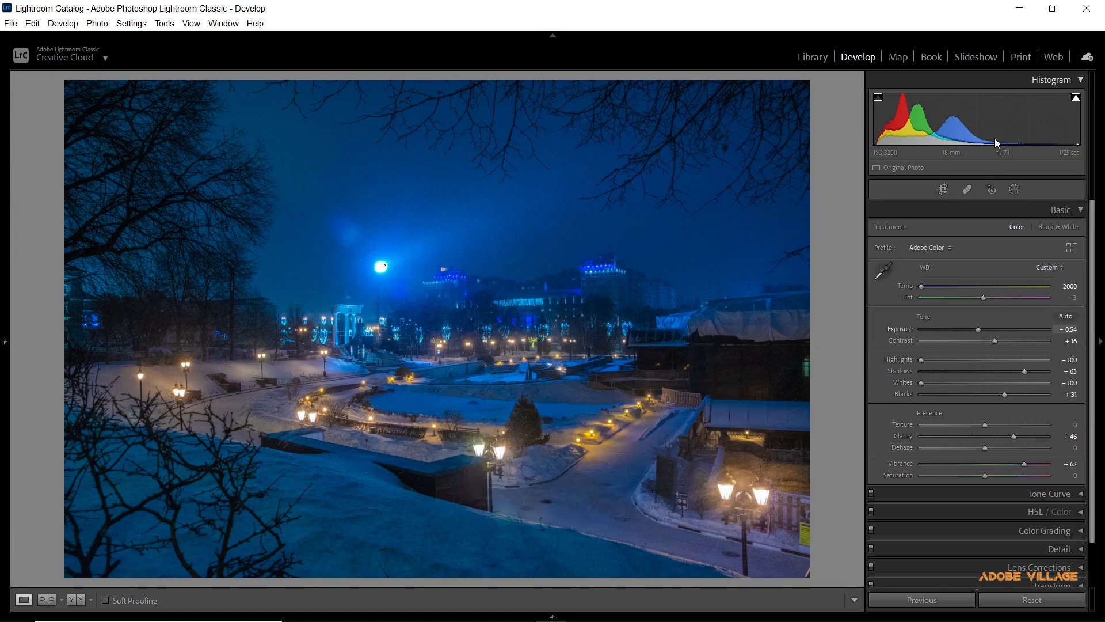
drag(984, 130, 976, 129)
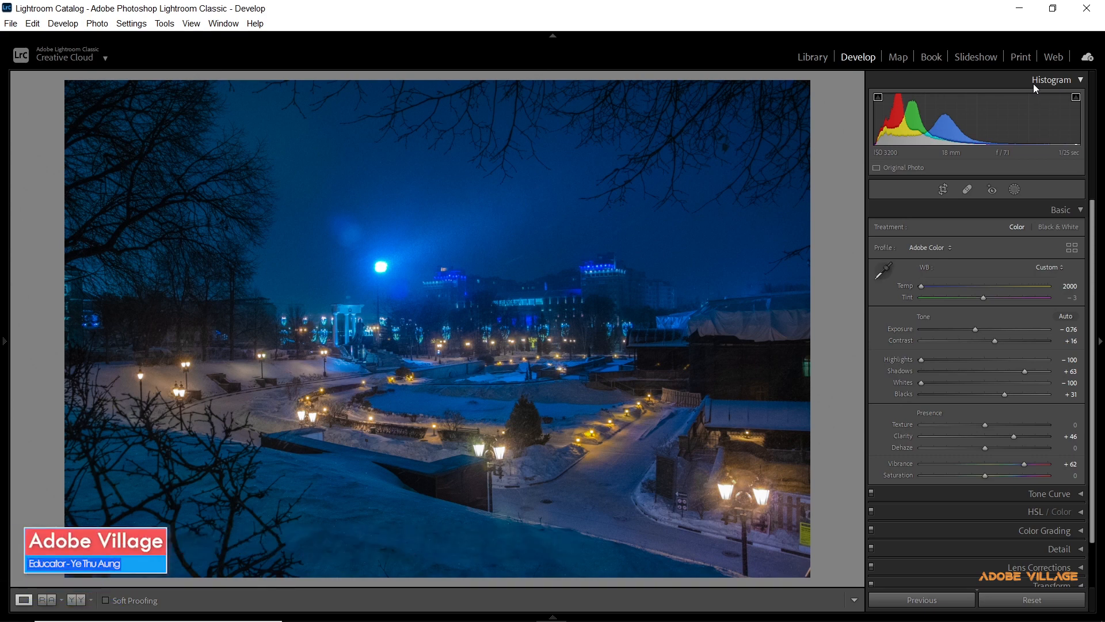
Show the presets list briefly and hide it again, and review the histogram's clipping and info display options without changing them
key(F7)
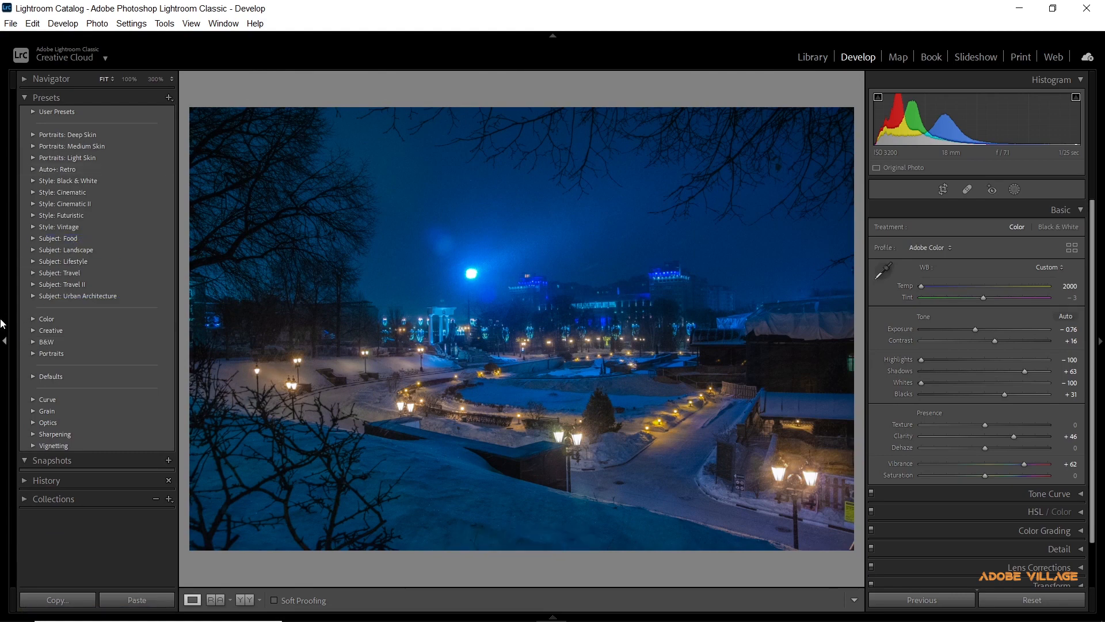
click(4, 341)
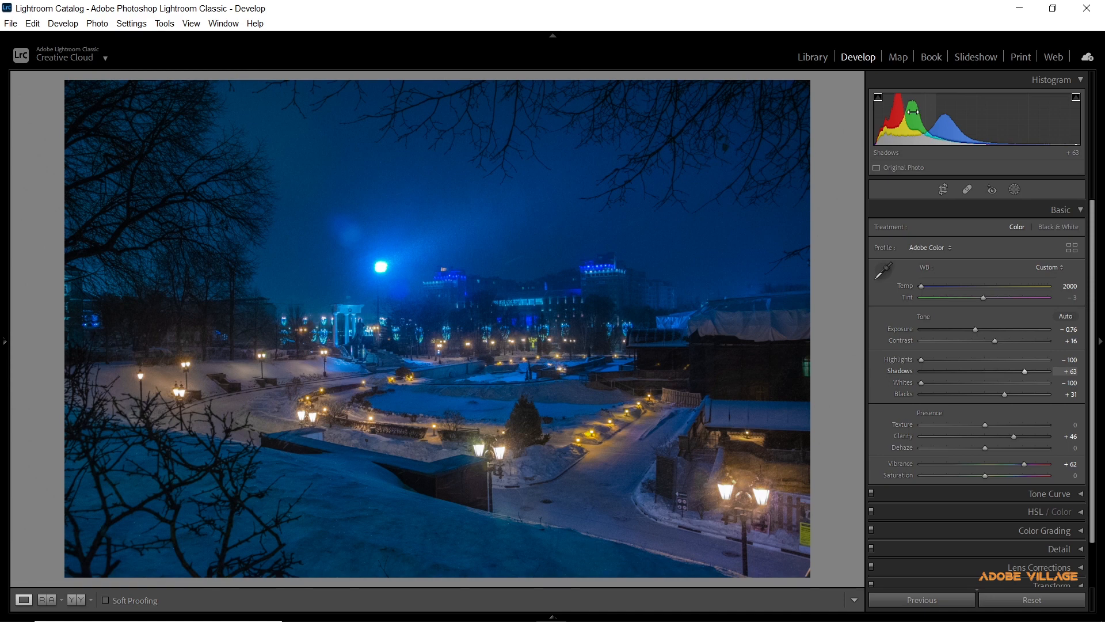
right_click(909, 113)
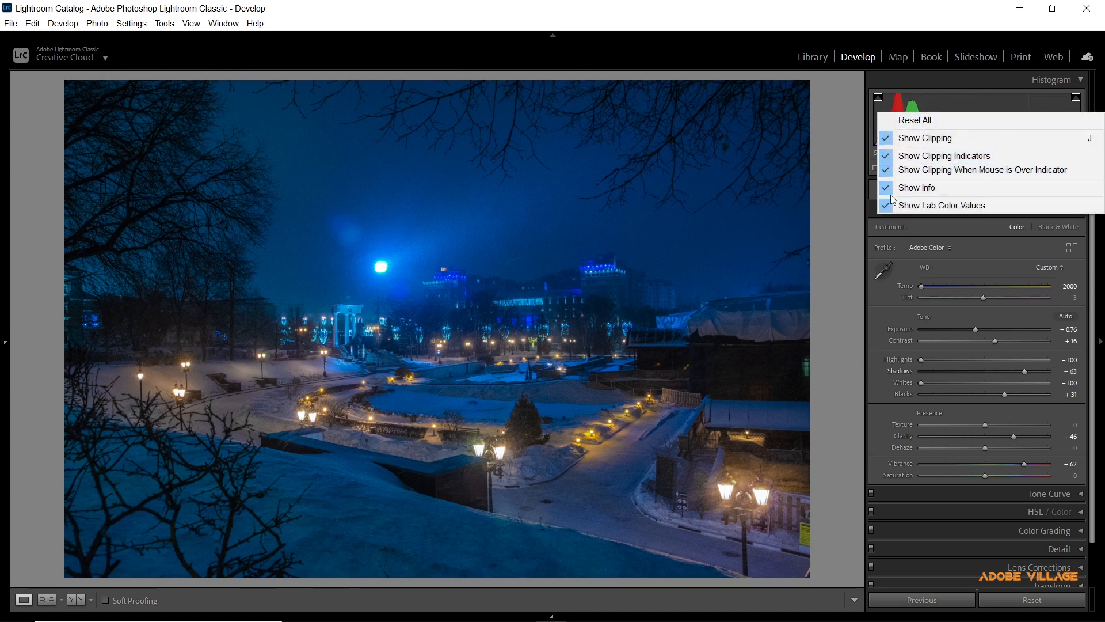
click(904, 100)
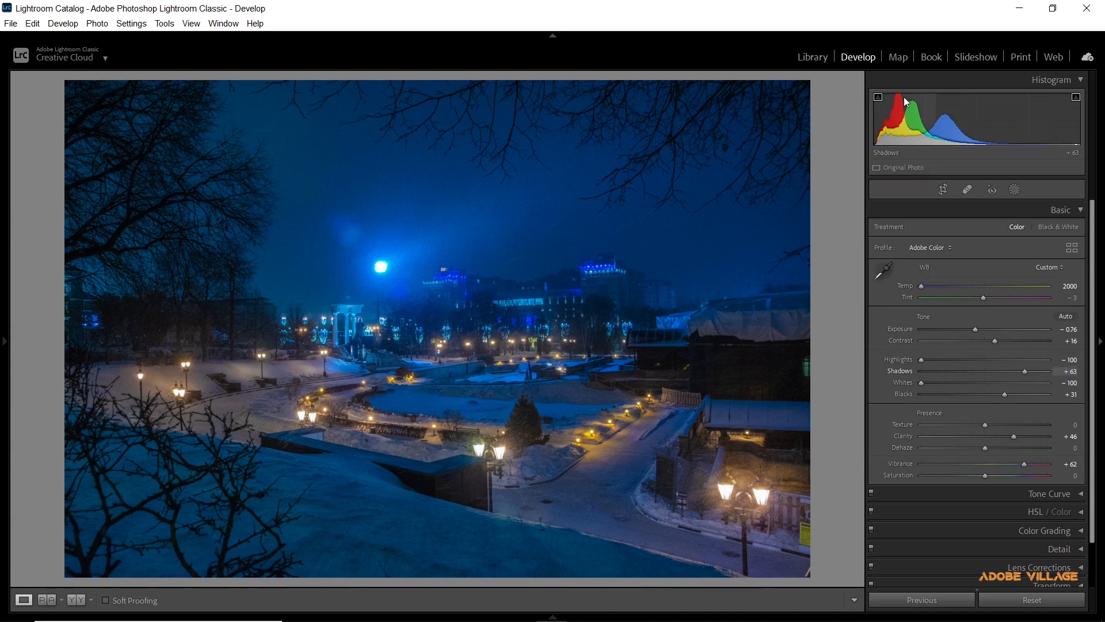